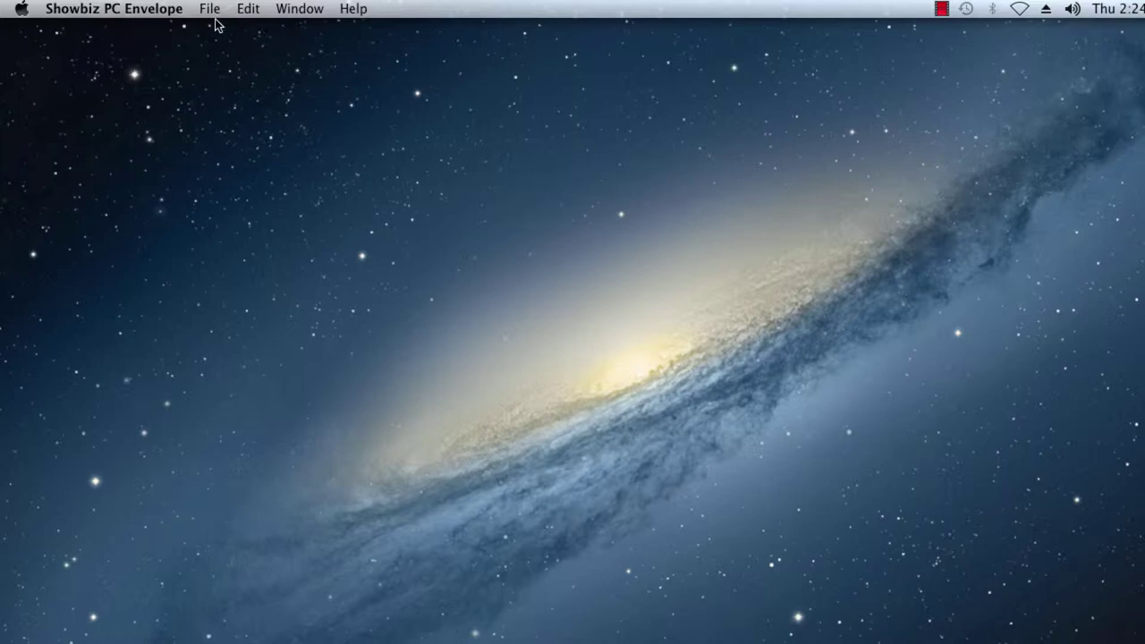
- Create a new blank Untitled3 envelope and move its window to the right
left_click(211, 11)
left_click(214, 31)
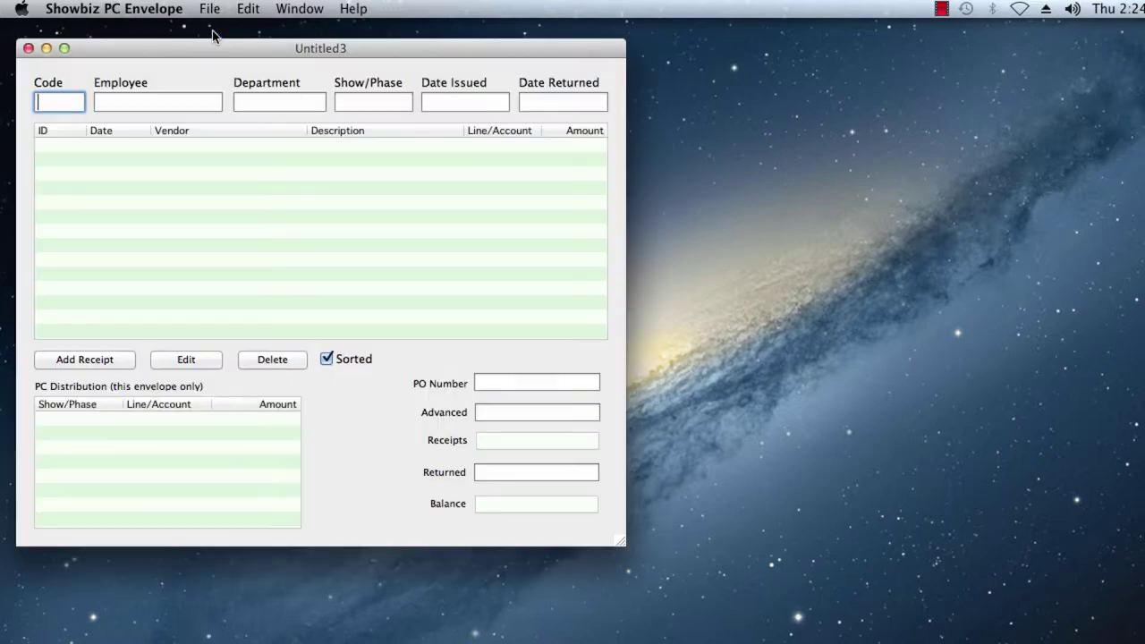
left_click_drag(184, 49, 289, 46)
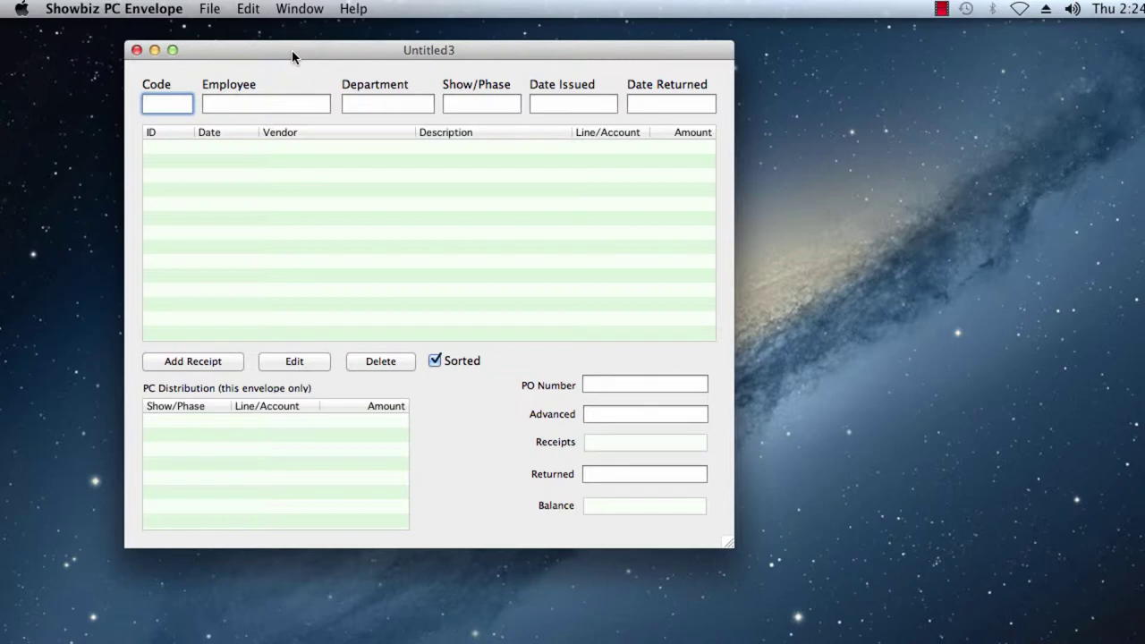
- Enter code CB, the employee's name and department Production in the envelope header
type("CB")
key("Tab")
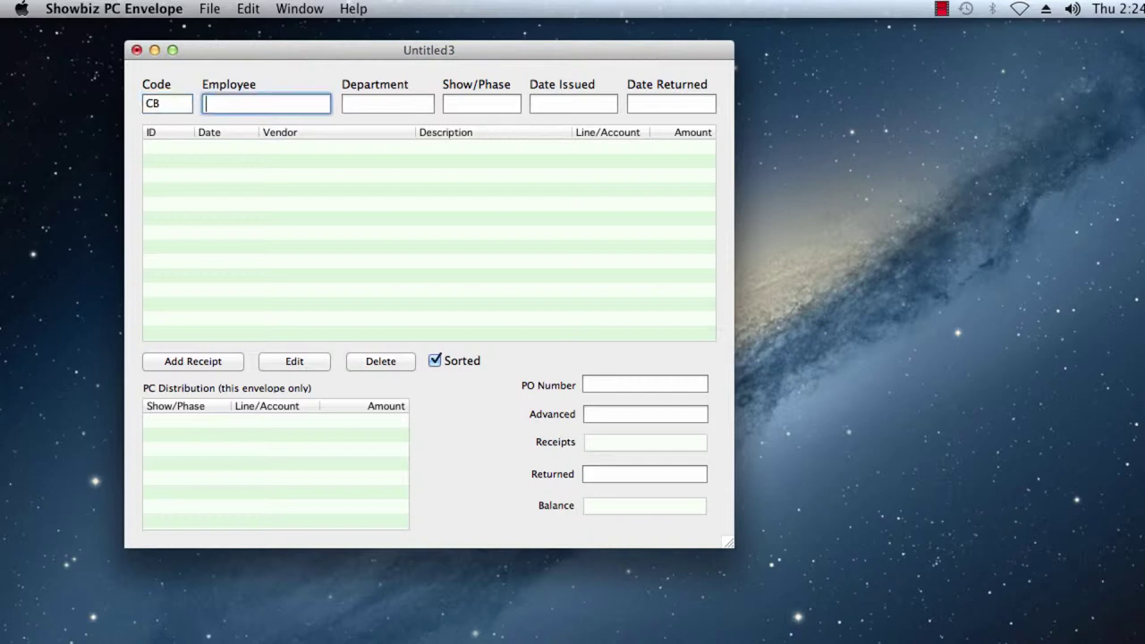
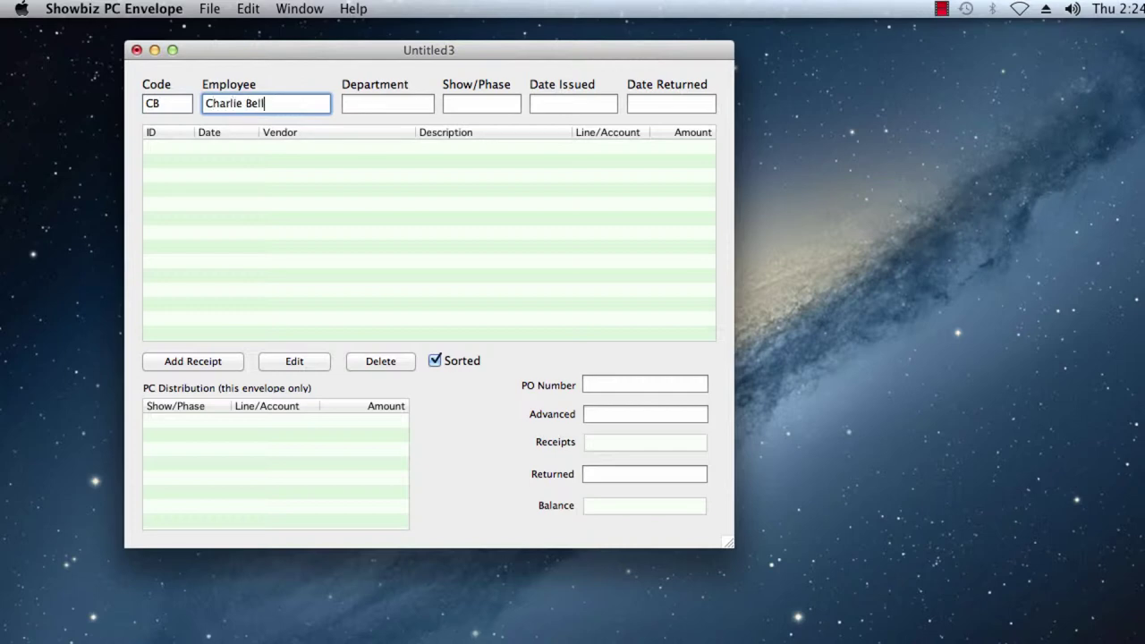
key("Tab")
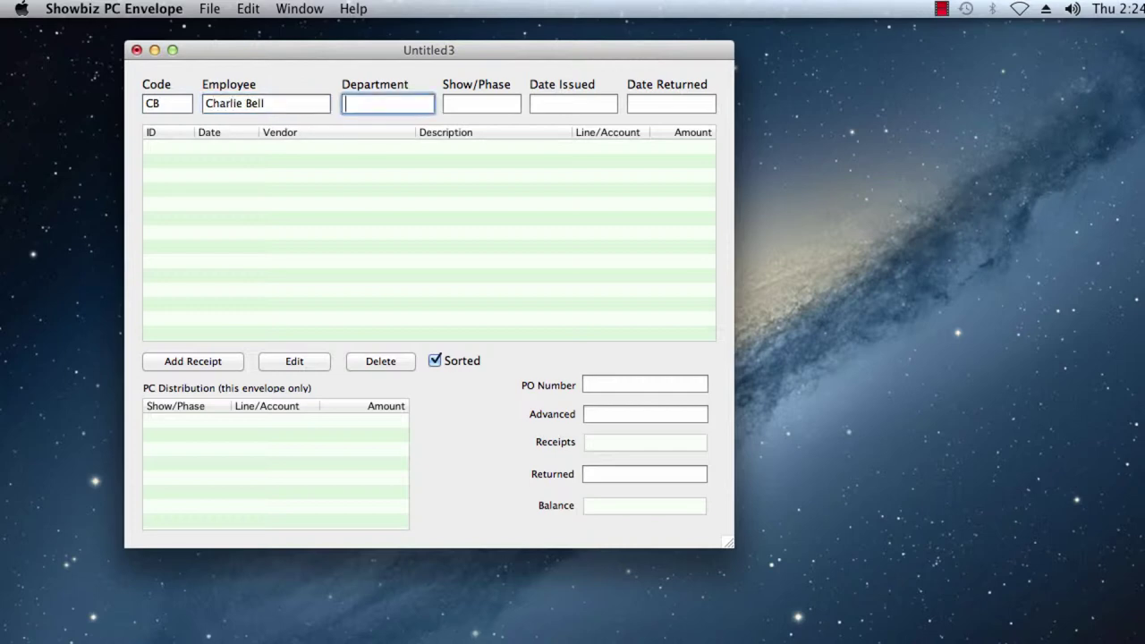
type("Production")
- Fill in show/phase 102-B, issue date 4/1/14 and the return date
left_click(481, 104)
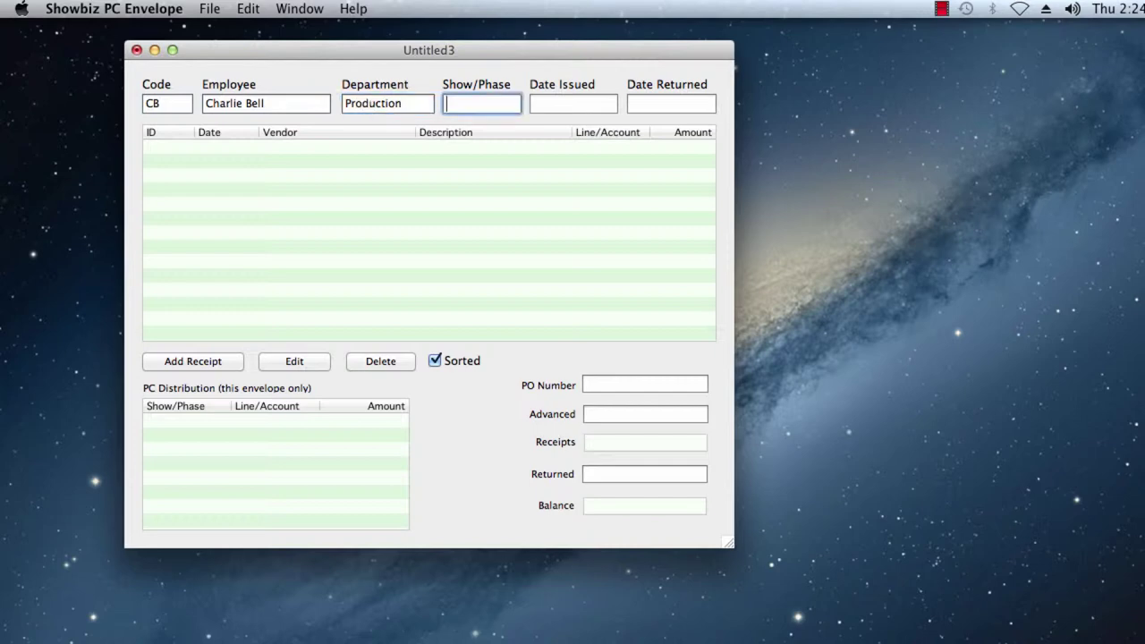
type("102-B")
left_click(572, 104)
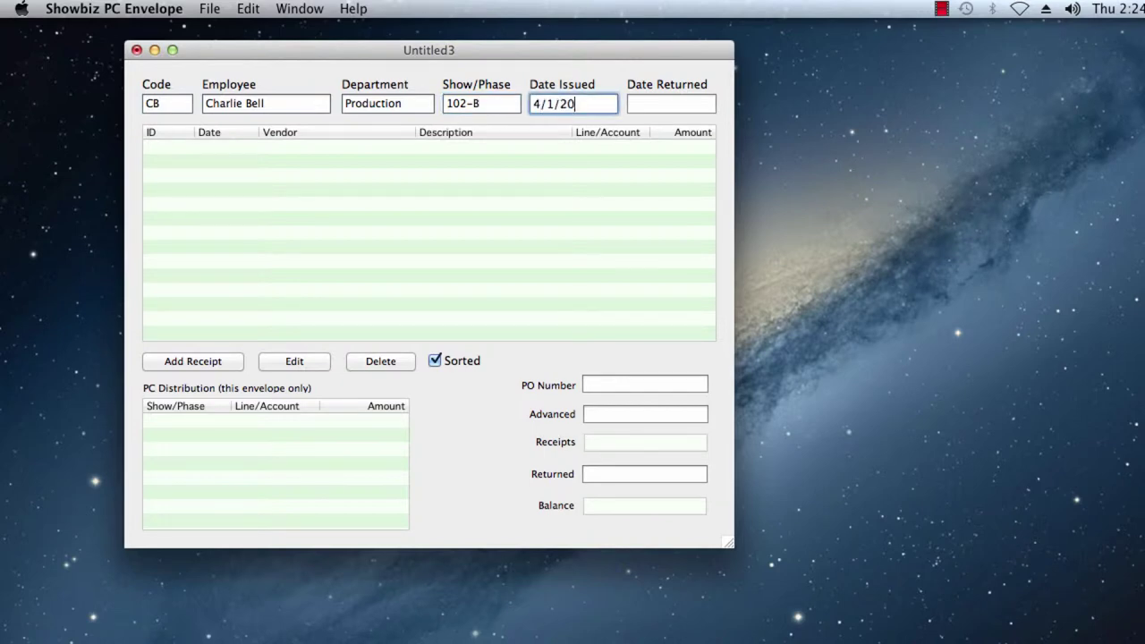
left_click(671, 103)
type("2")
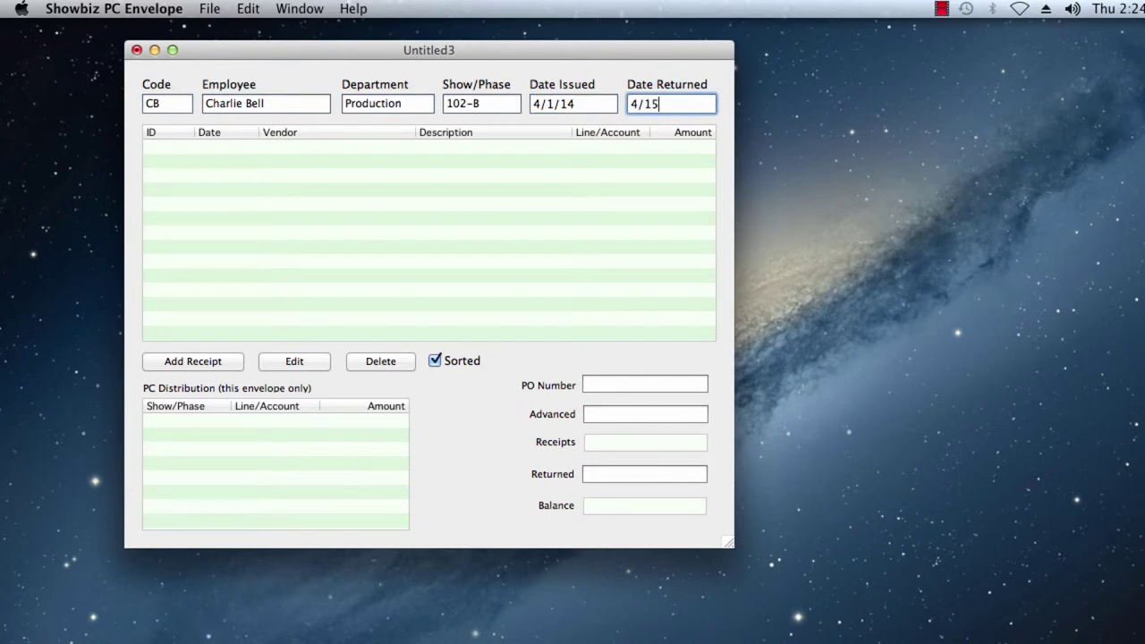
type("/14/2014")
- Add a new receipt dated 4/8/14 on account 138
left_click(205, 362)
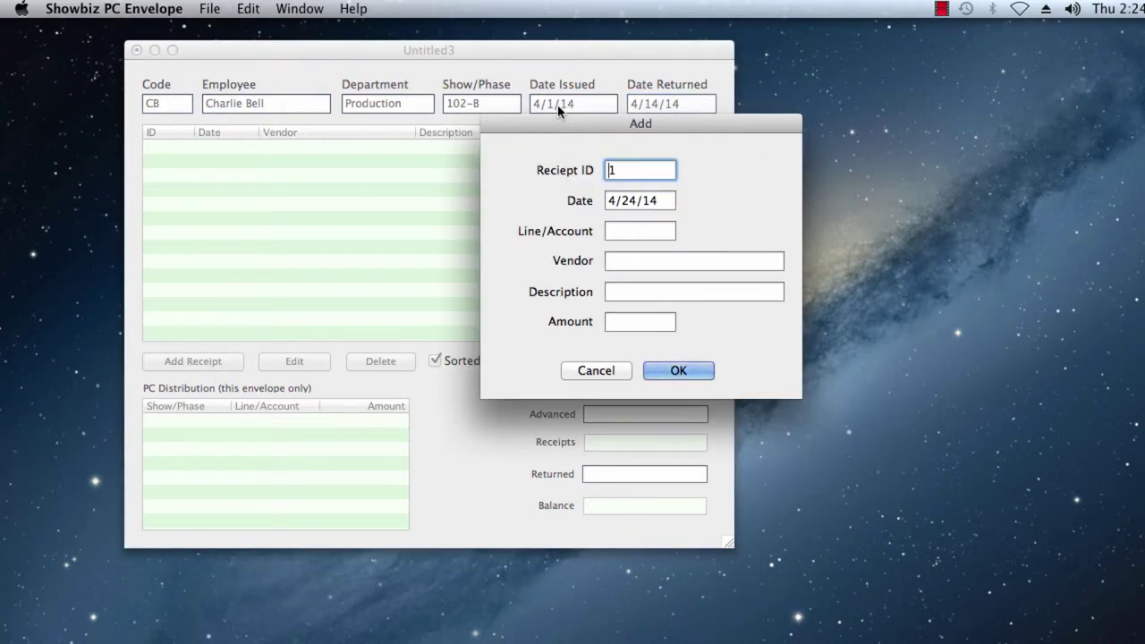
double_click(630, 201)
type("8")
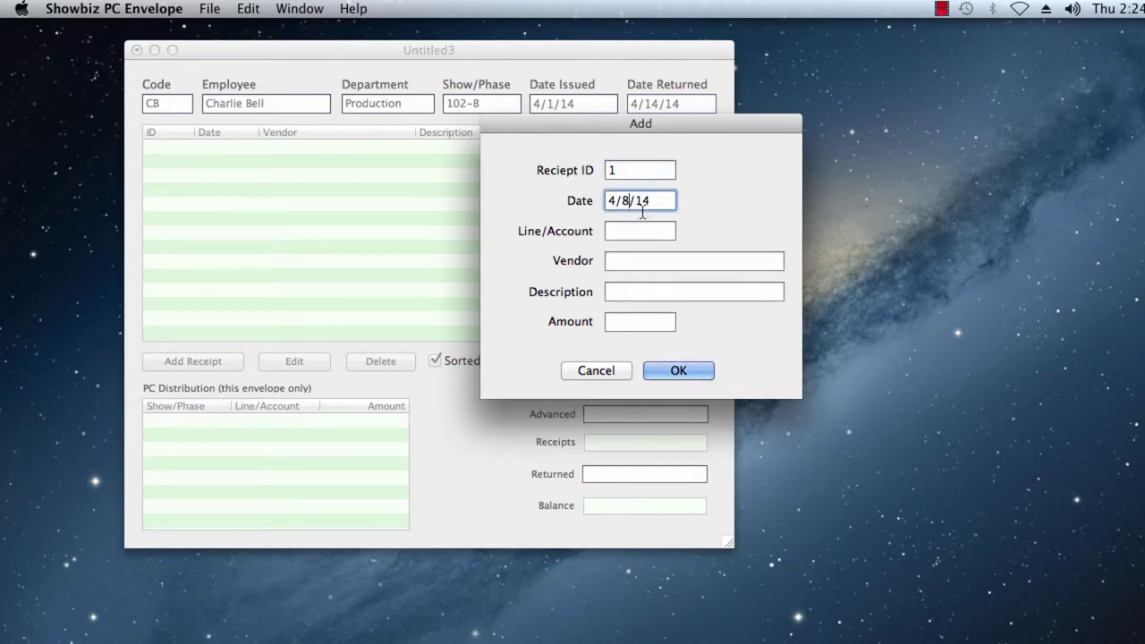
left_click(638, 228)
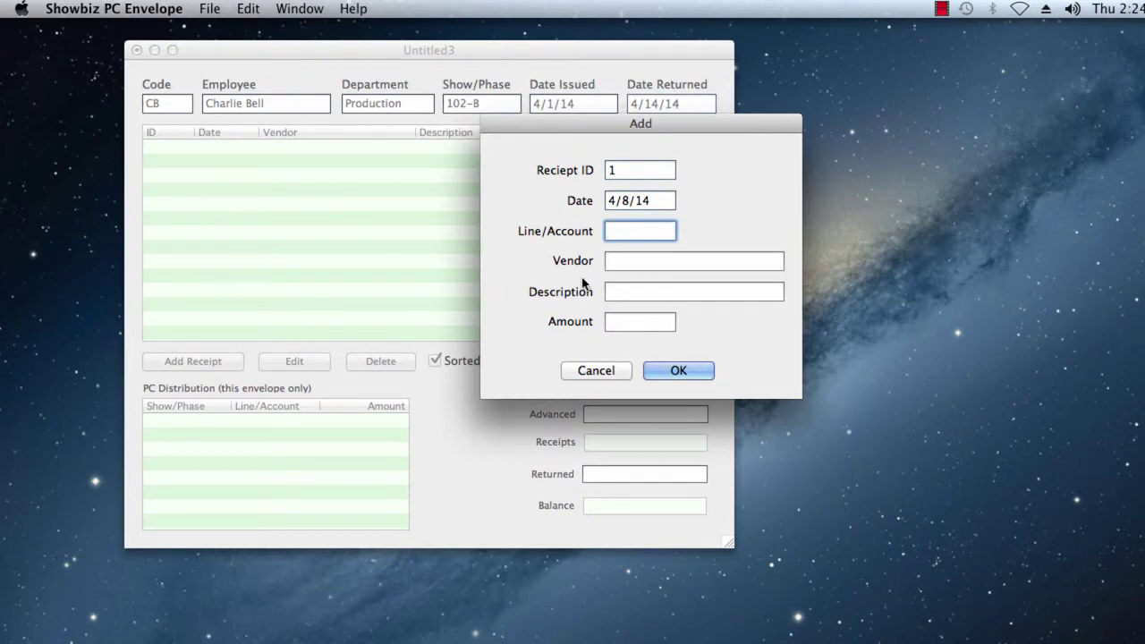
type("138")
- Give the receipt vendor Acme Vendor, description PC Expense, amount 250.00, and add it
left_click(628, 262)
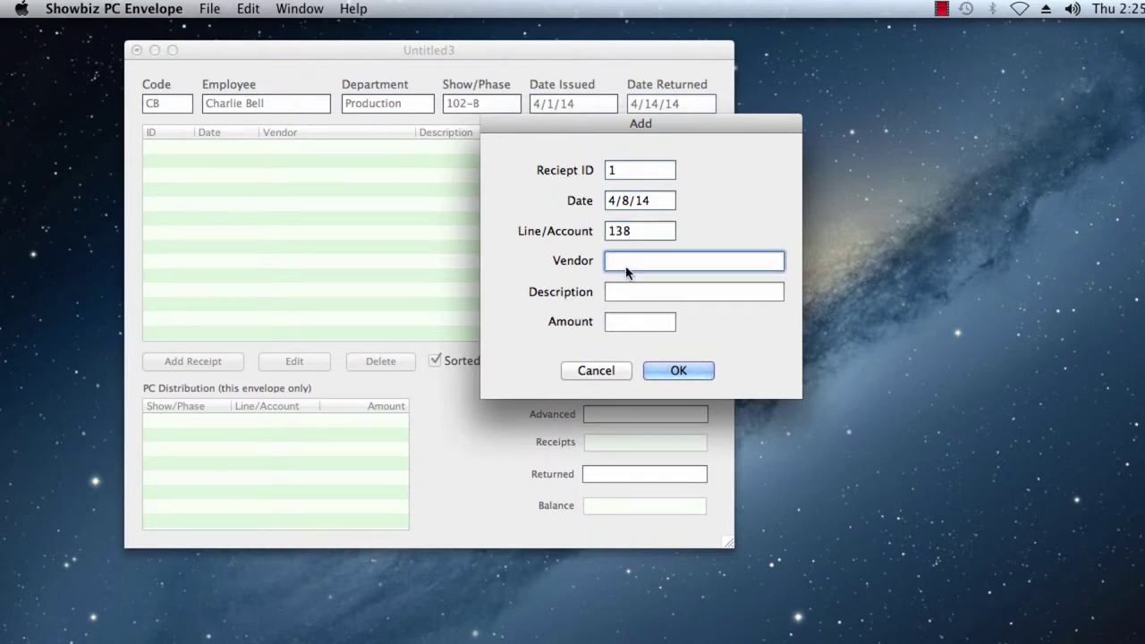
type("Acme Vendor")
key("Tab")
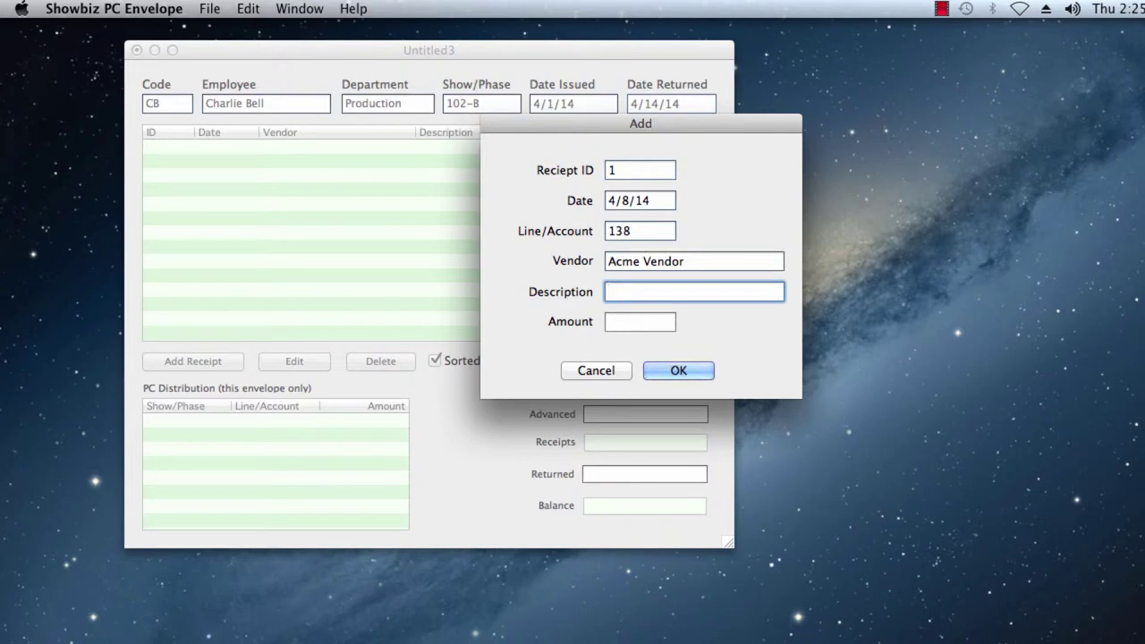
type("PC Expense")
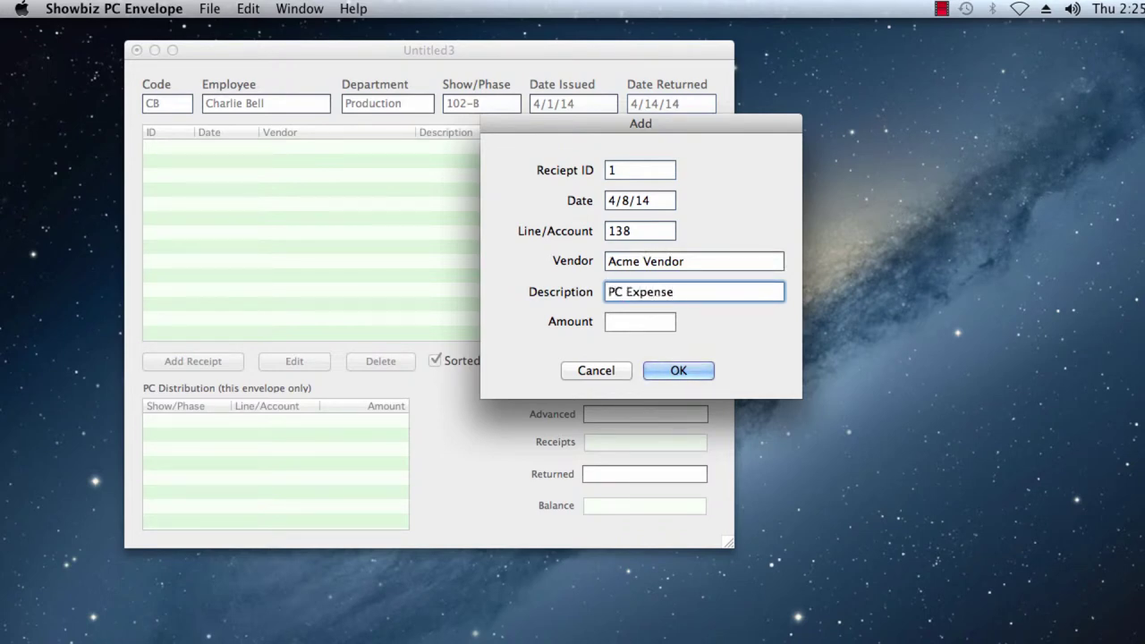
left_click(628, 330)
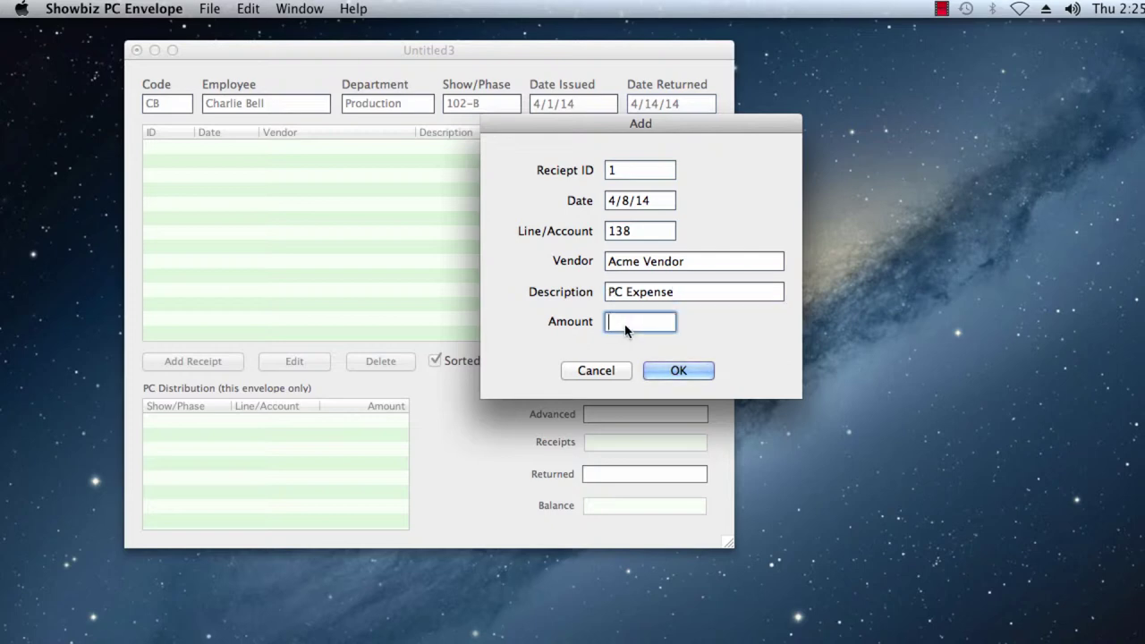
type("250.00")
left_click(681, 370)
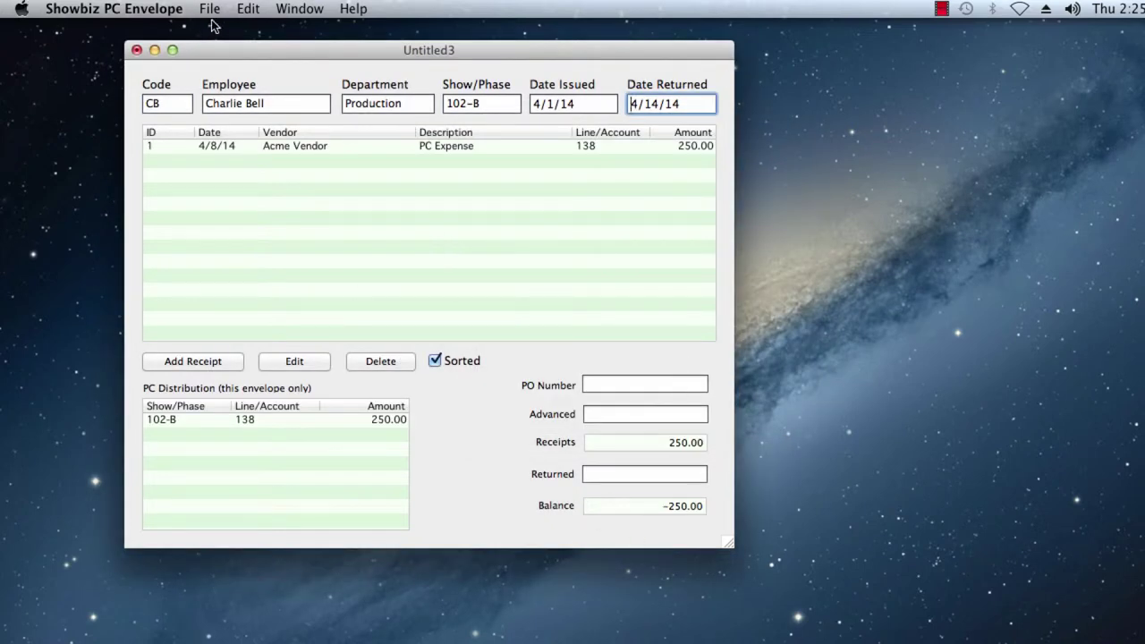
- Save the envelope to the Desktop as 'CB Expenses'
left_click(211, 11)
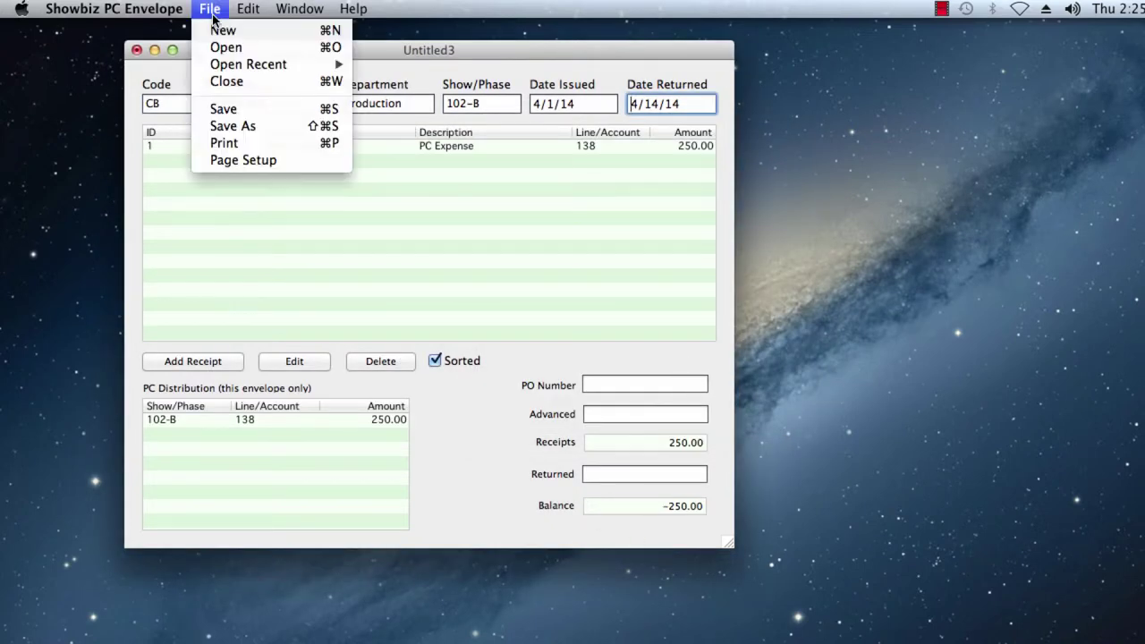
left_click(232, 126)
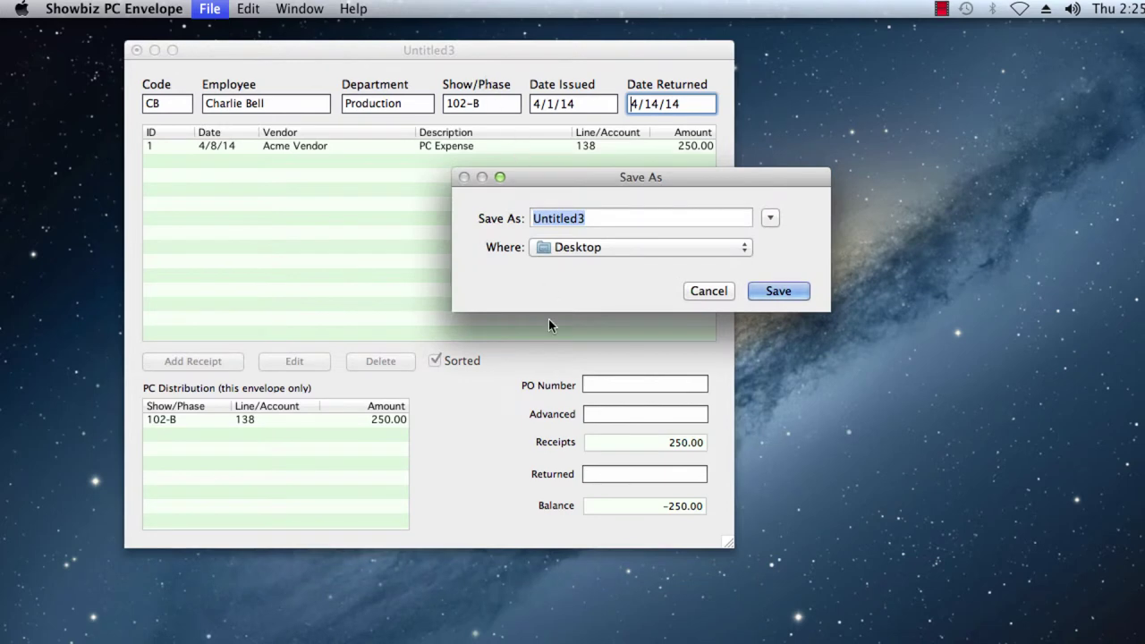
key("BackSpace")
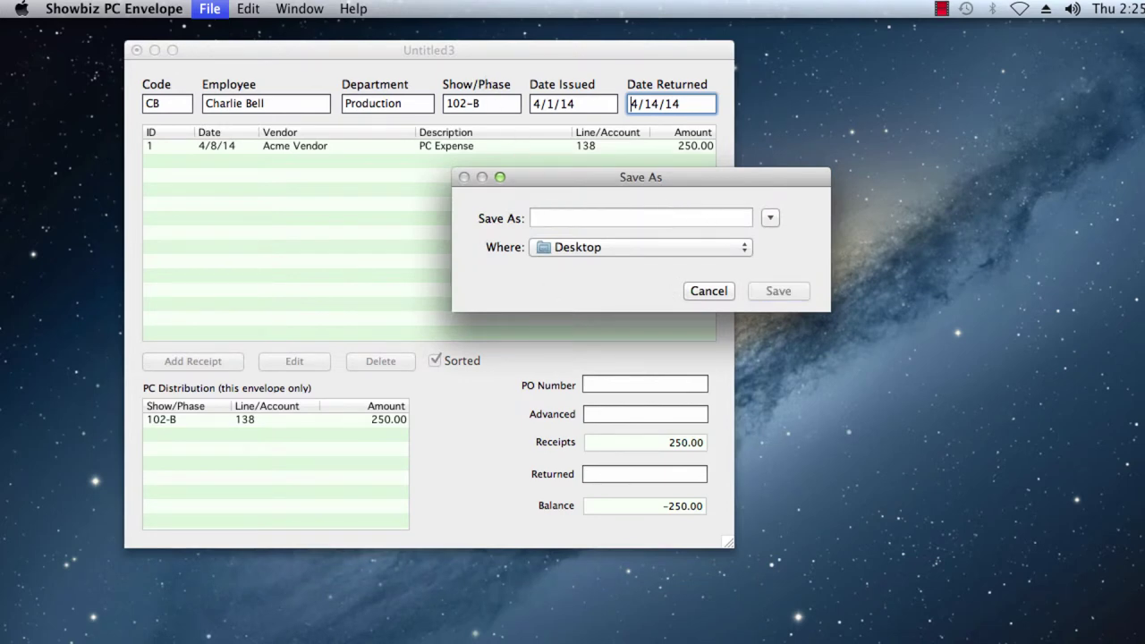
type("CB Ex")
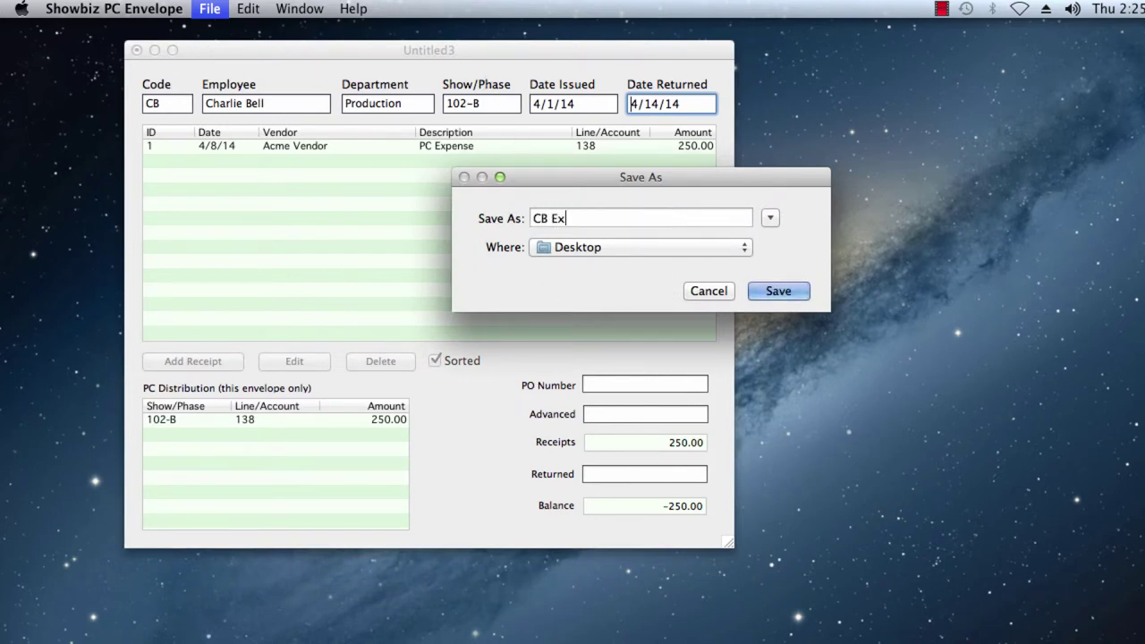
type("penses")
left_click(771, 291)
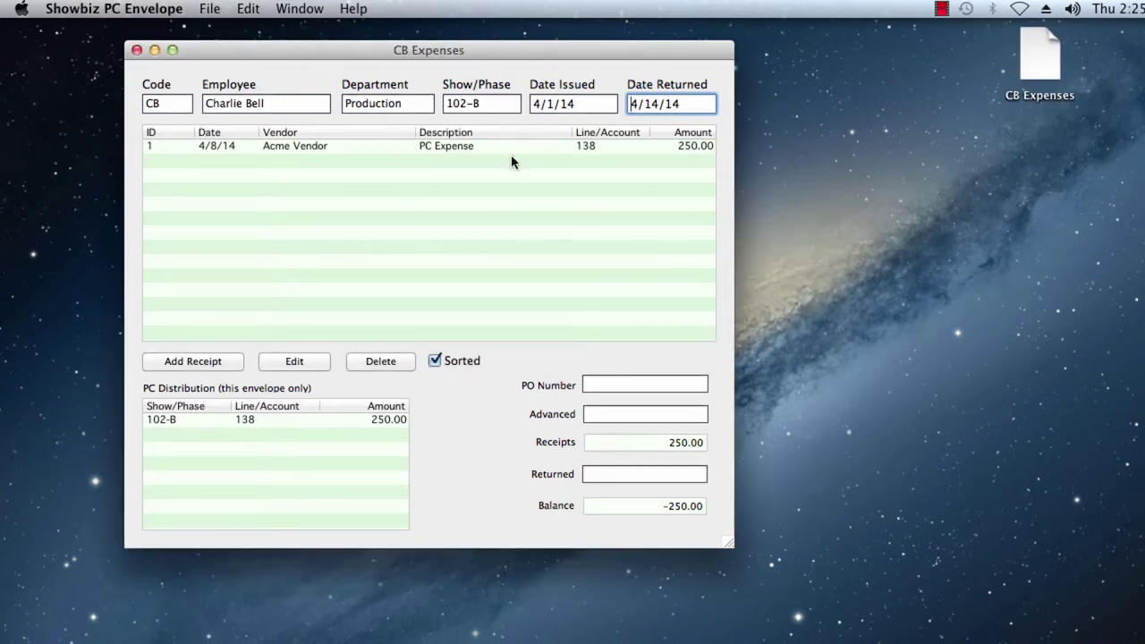
- Close CB Expenses, reopen Job 102-B PG PC env, and delete the CB Expenses desktop file
left_click(136, 50)
left_click(209, 8)
mouse_move(268, 63)
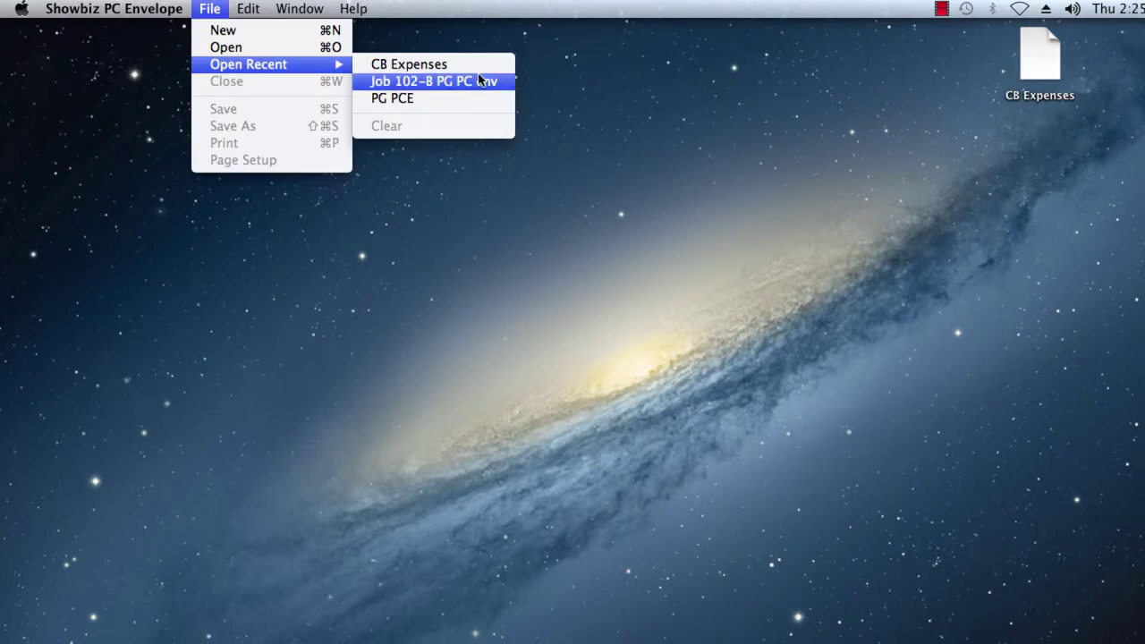
left_click(483, 82)
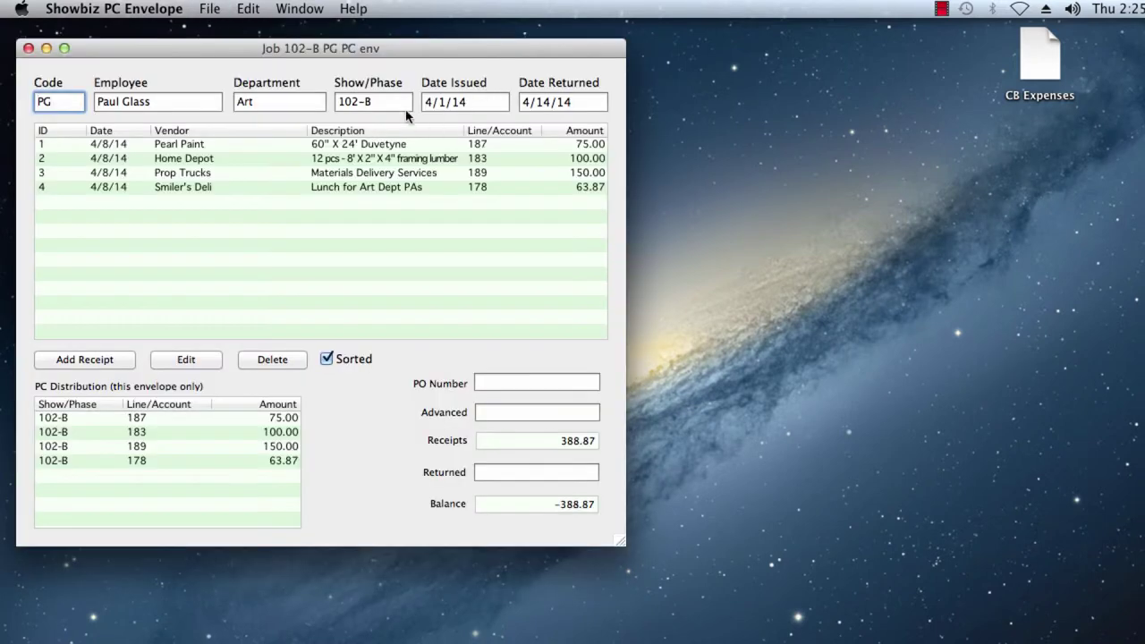
left_click_drag(393, 53, 475, 48)
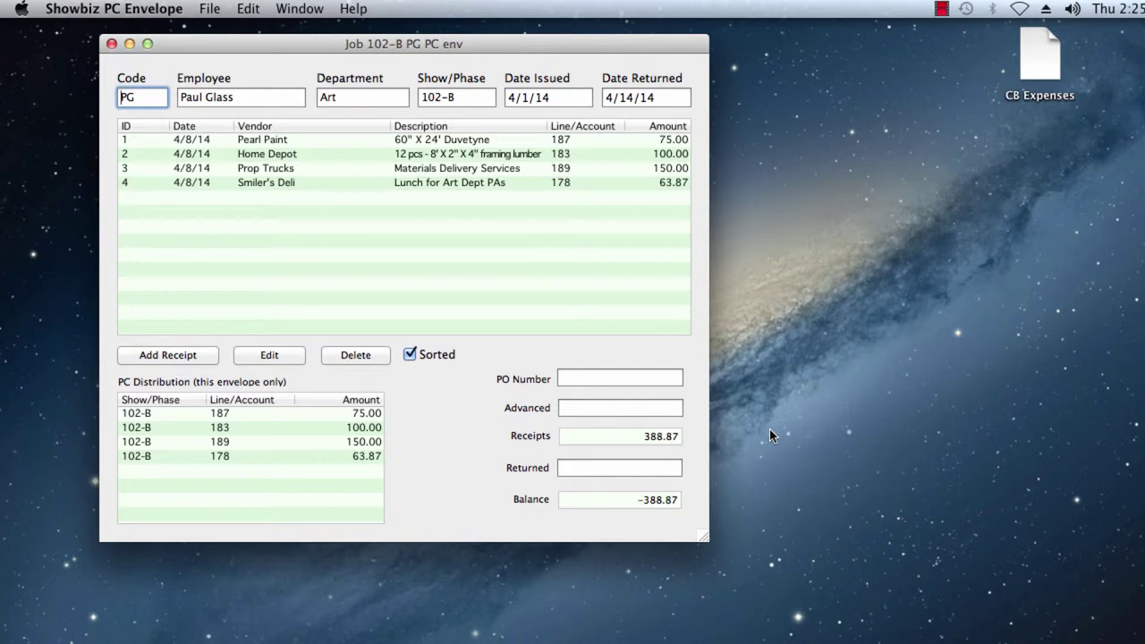
left_click(1057, 65)
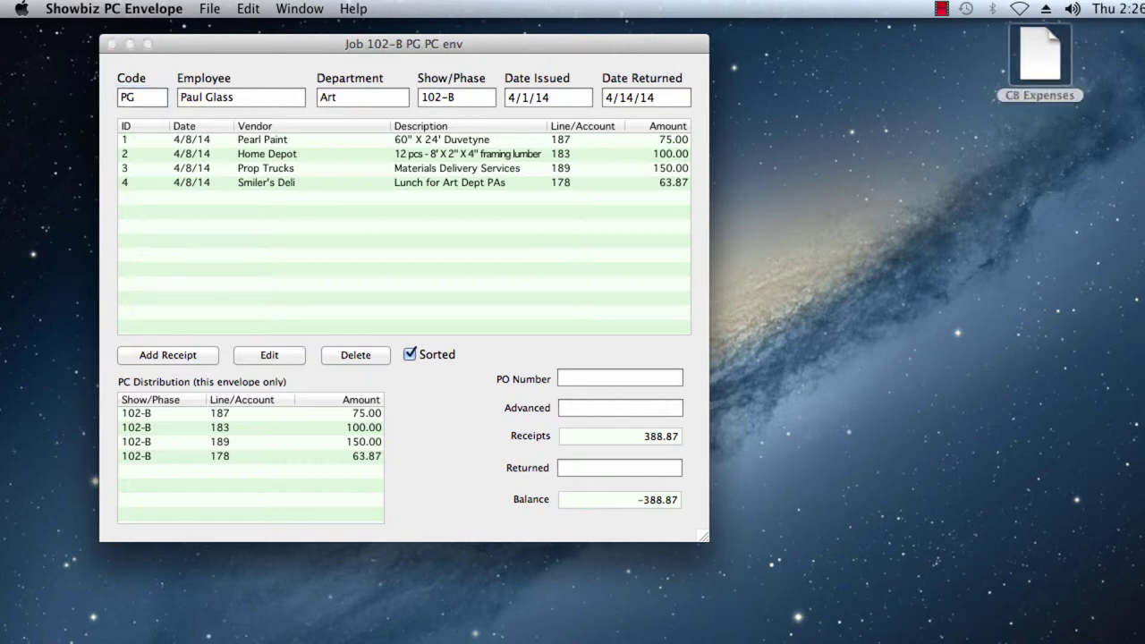
key("super+BackSpace")
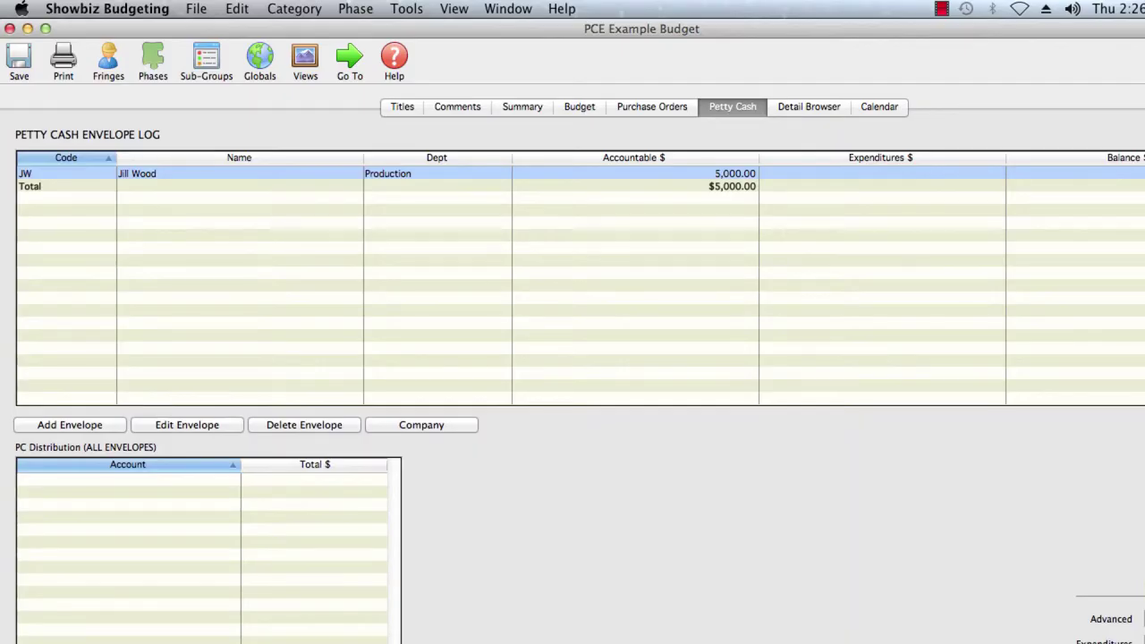
- Resize the budget window, view the existing envelope's details, and cancel back to the log
left_click_drag(1131, 631, 1132, 632)
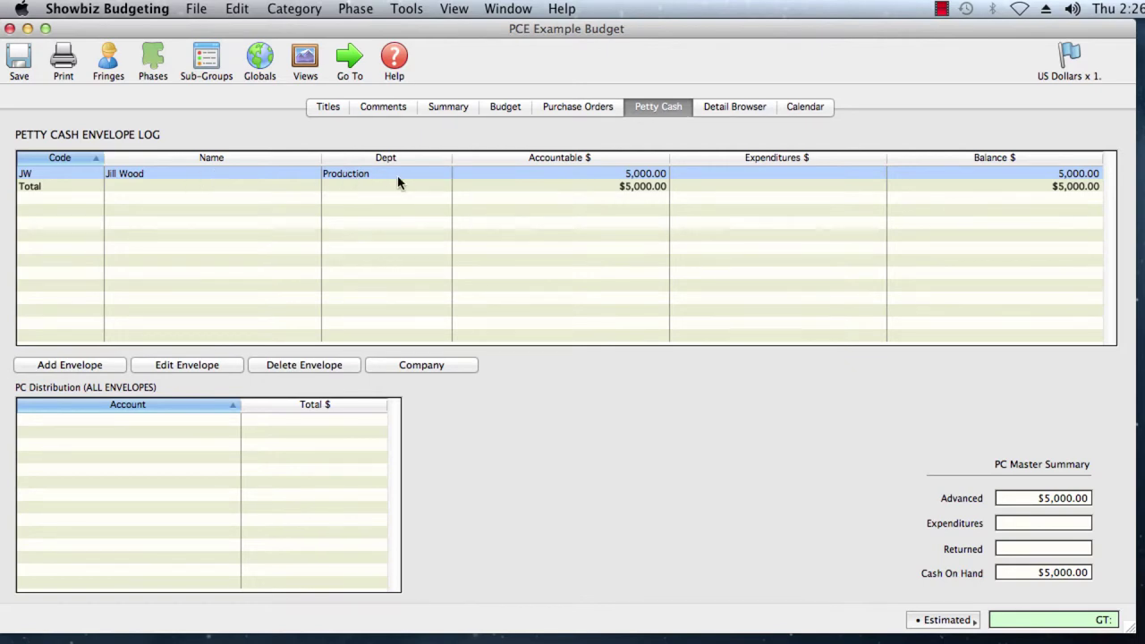
double_click(152, 173)
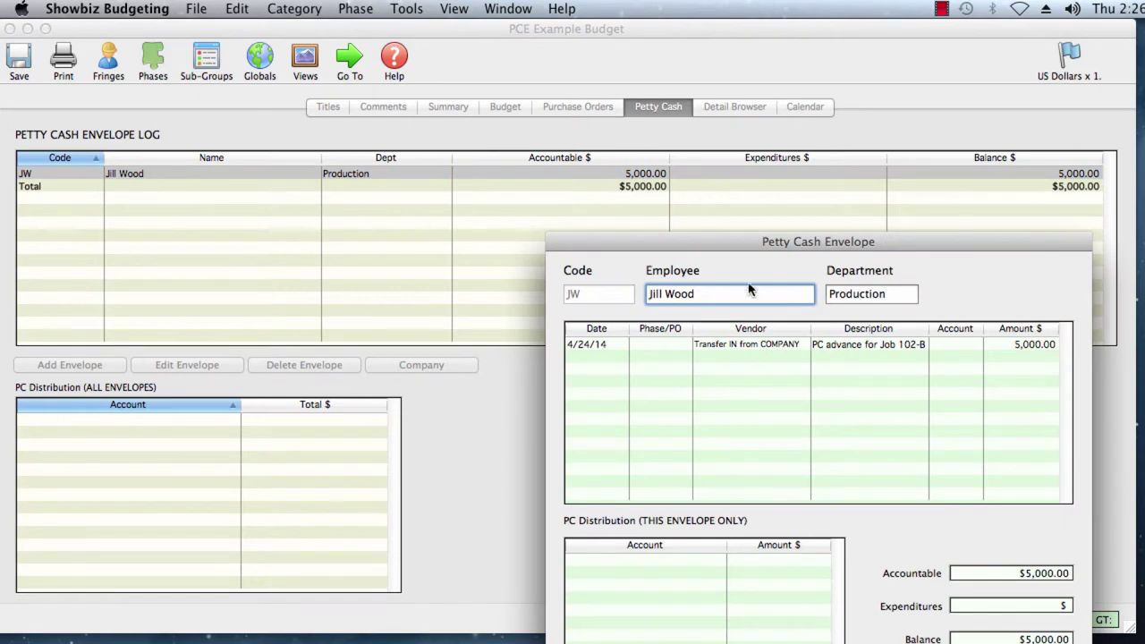
left_click_drag(706, 261, 483, 140)
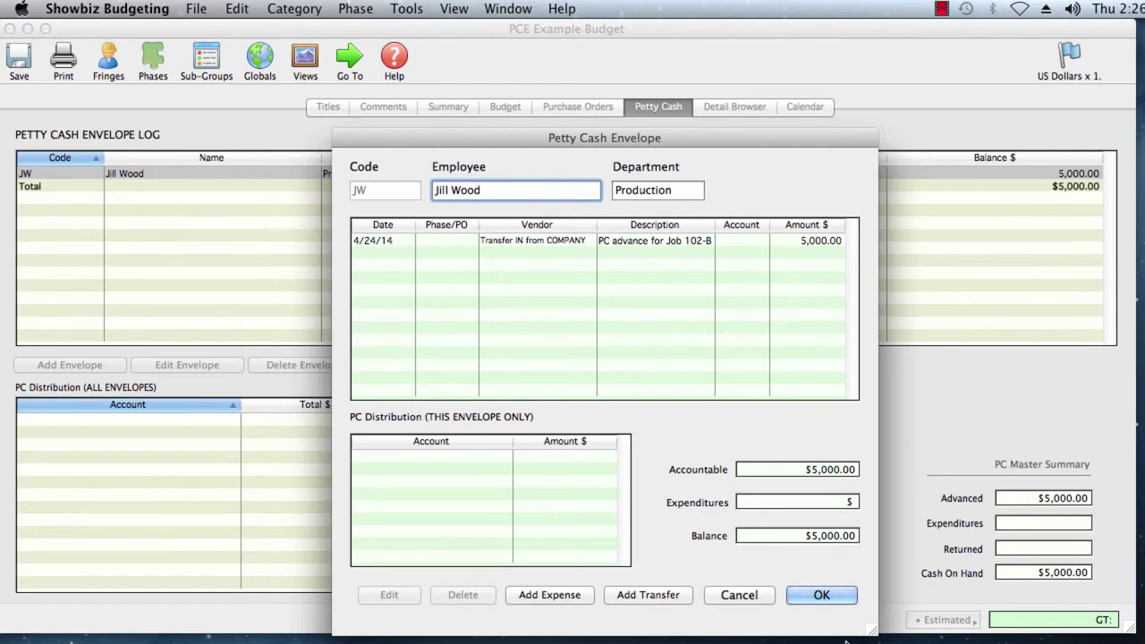
left_click(725, 597)
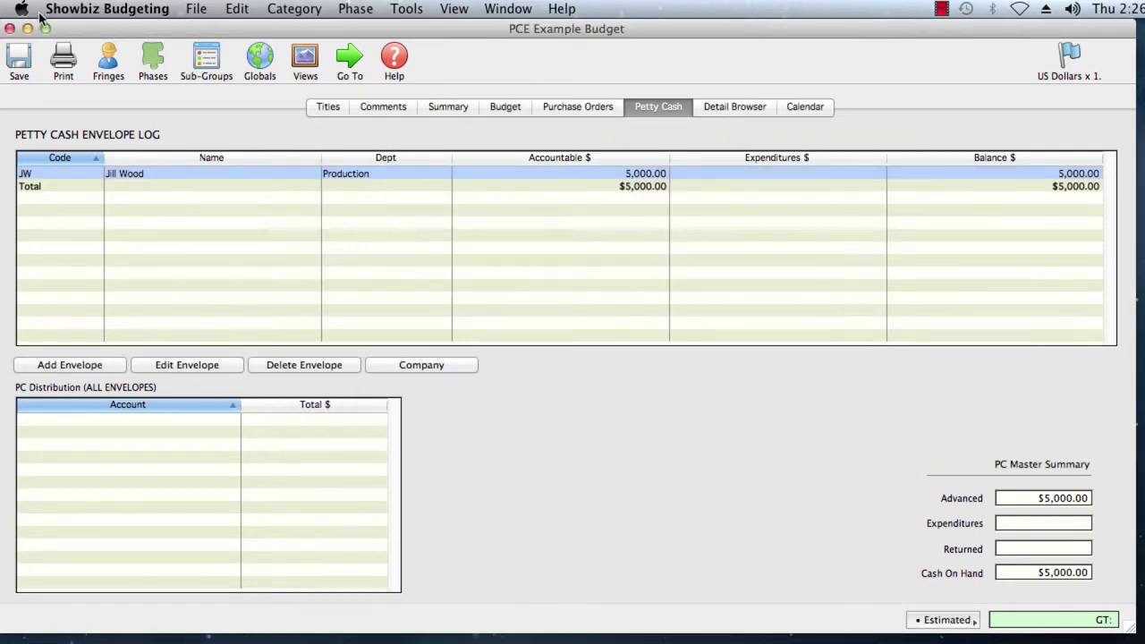
- Start an import into the budget using the Showbiz PC Envelope file format
left_click(193, 9)
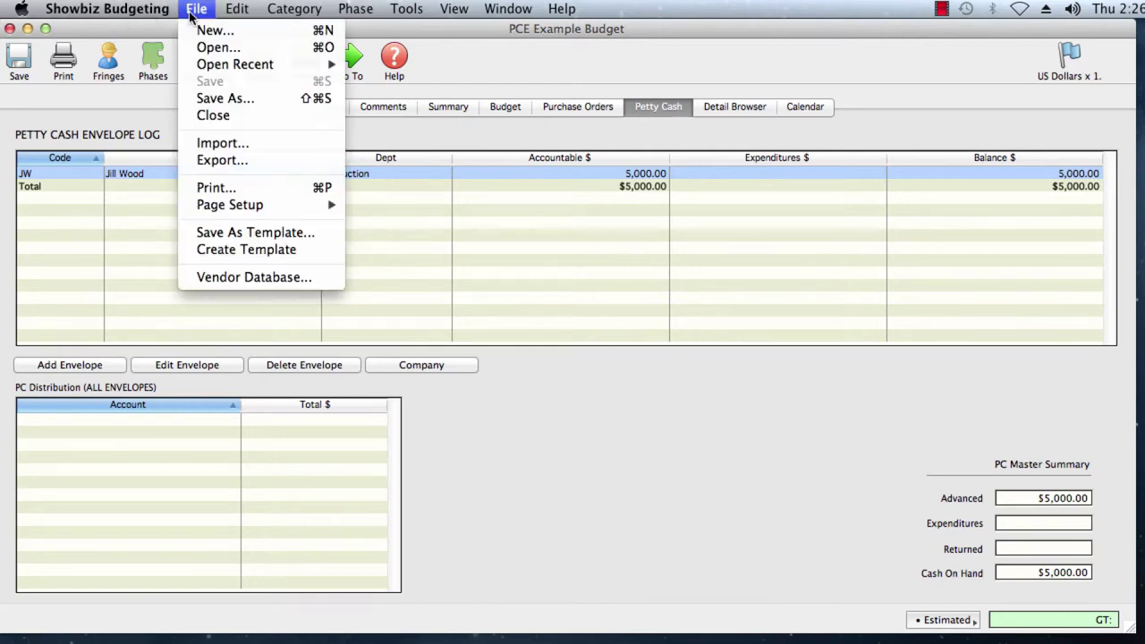
left_click(264, 146)
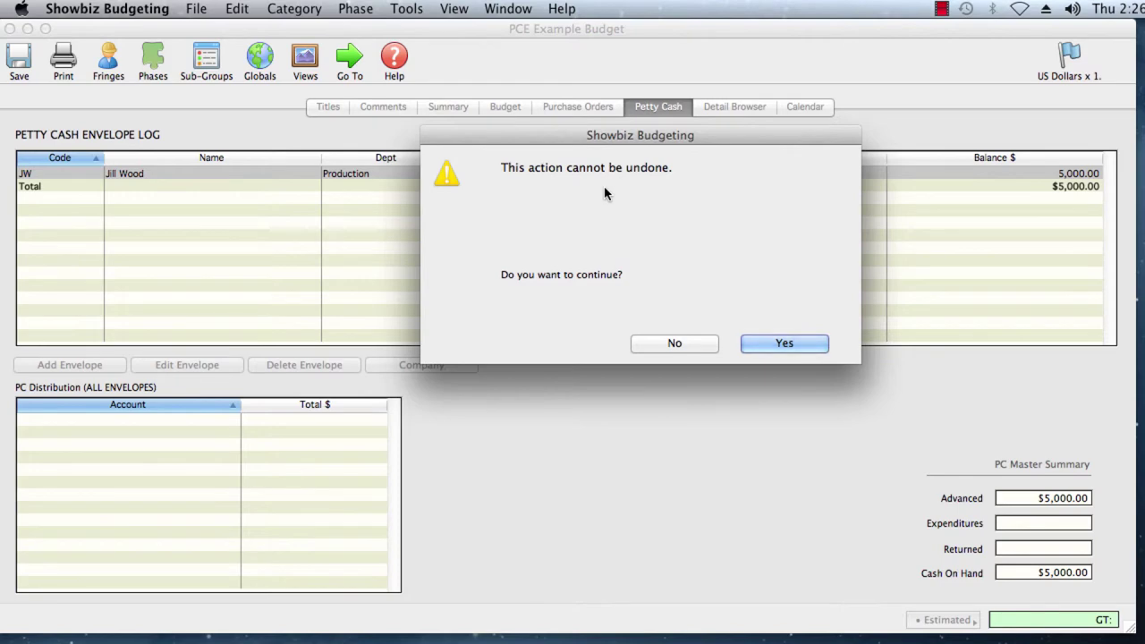
left_click(804, 345)
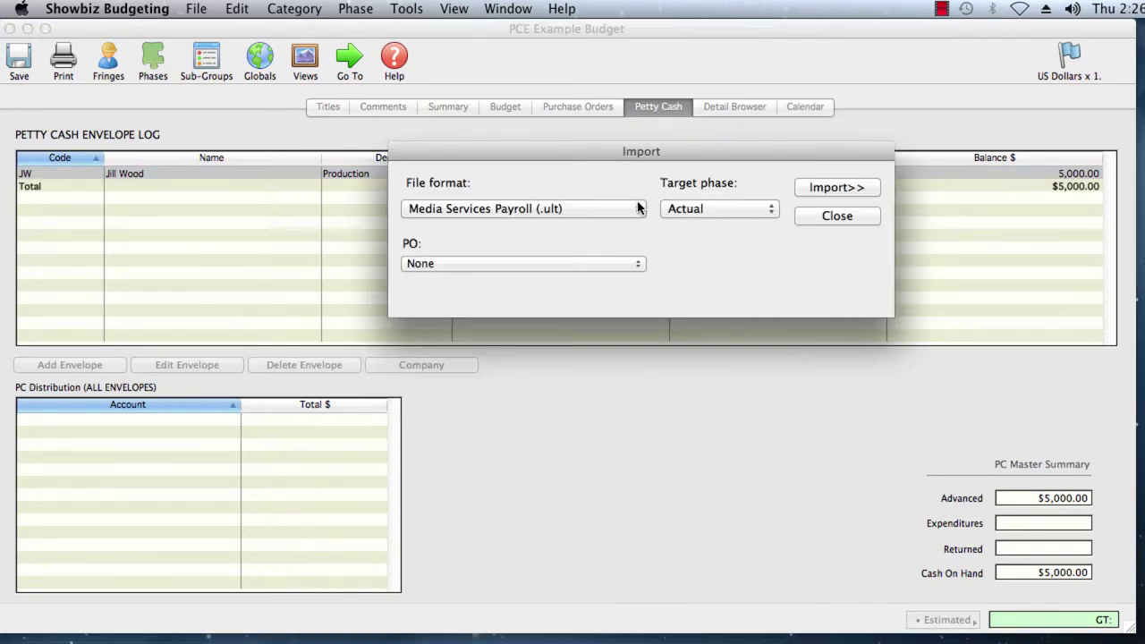
left_click(637, 209)
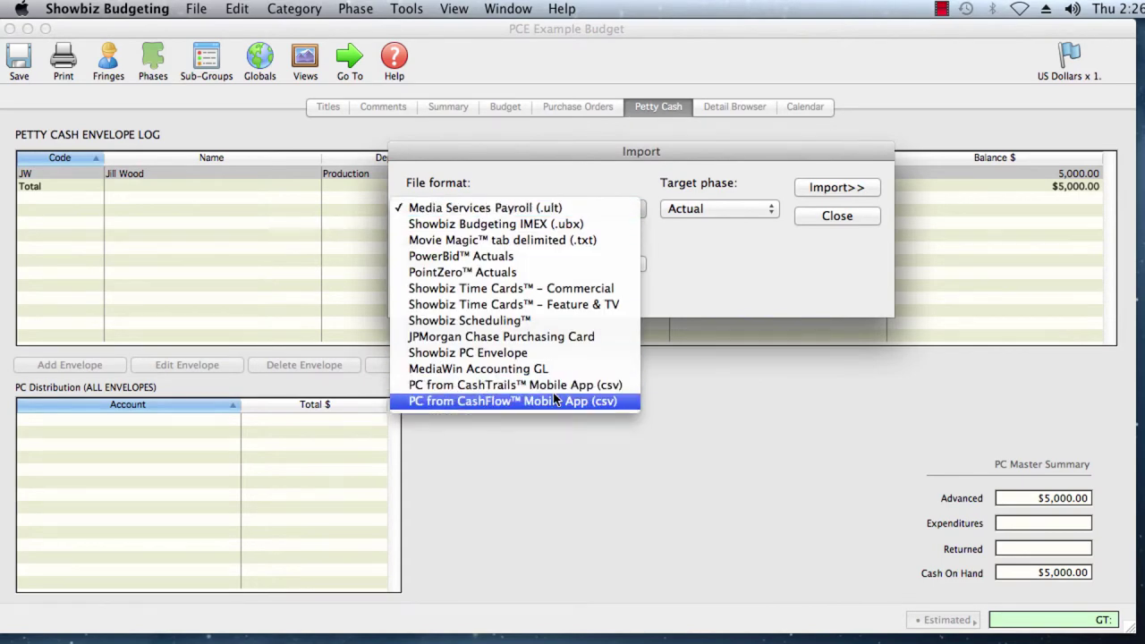
left_click(505, 356)
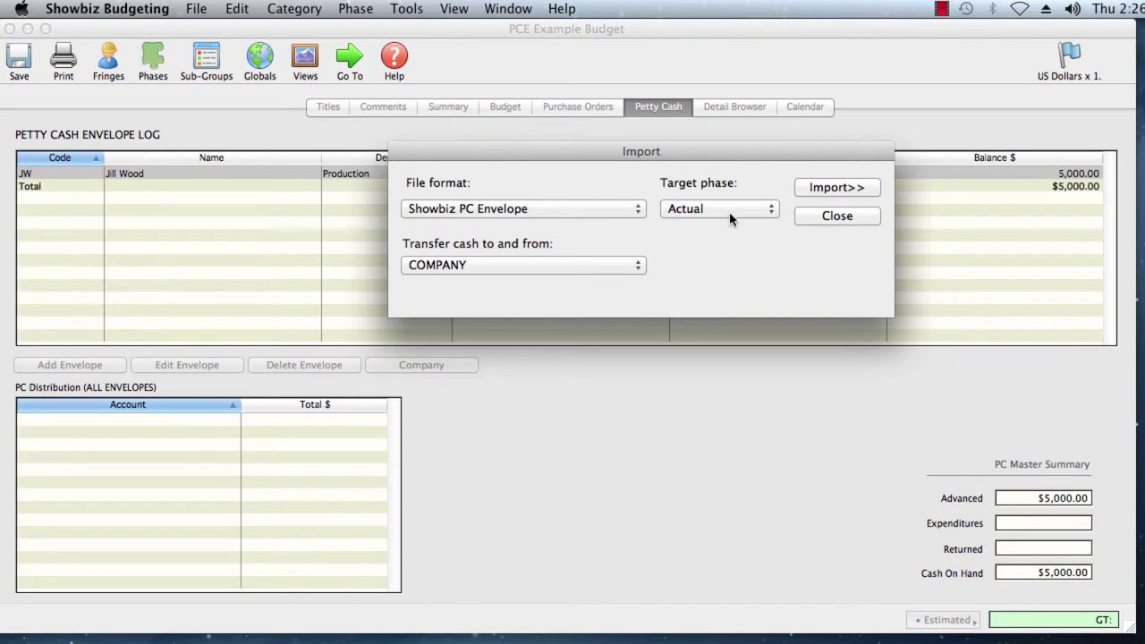
left_click(817, 187)
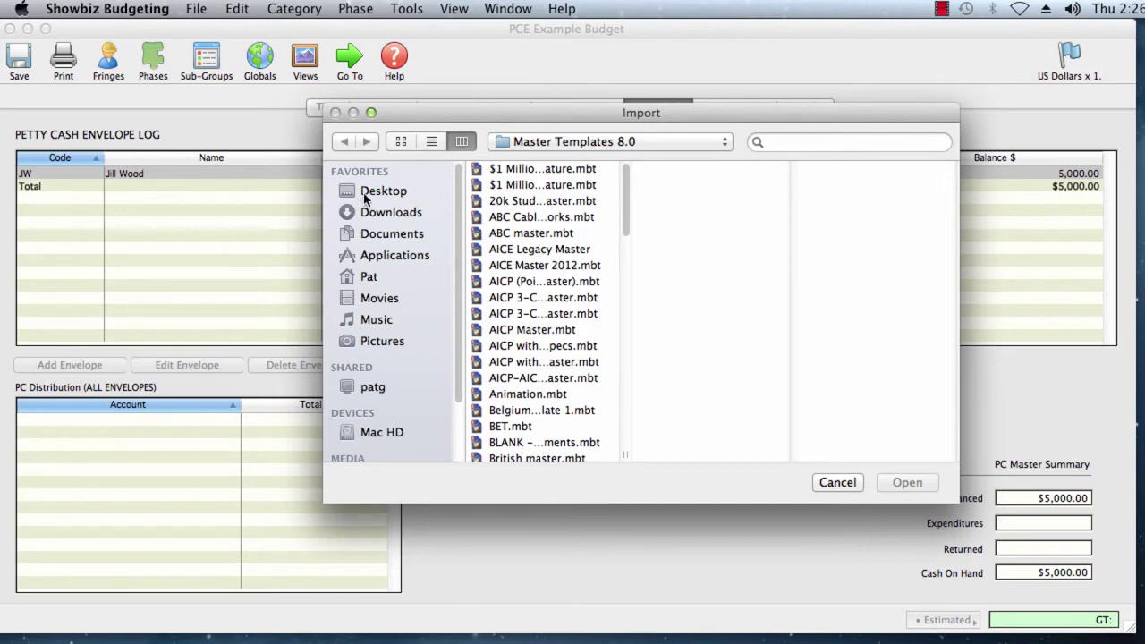
- Import Desktop/Job 102-B PG PC env, bringing in 1 envelope and 4 expenditures
left_click(366, 192)
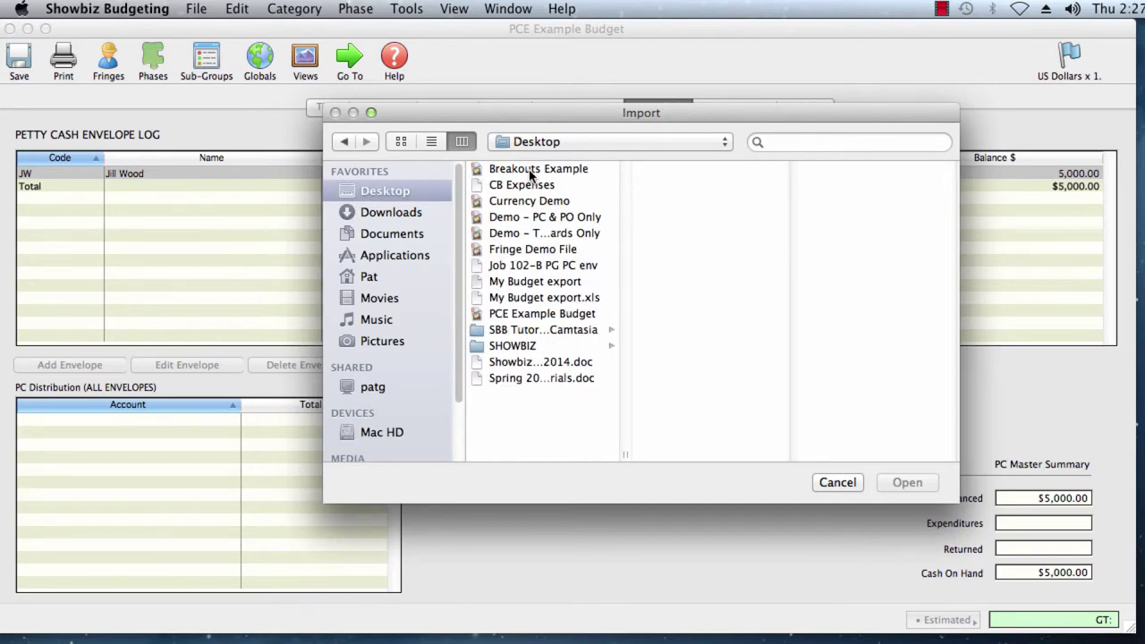
left_click(533, 266)
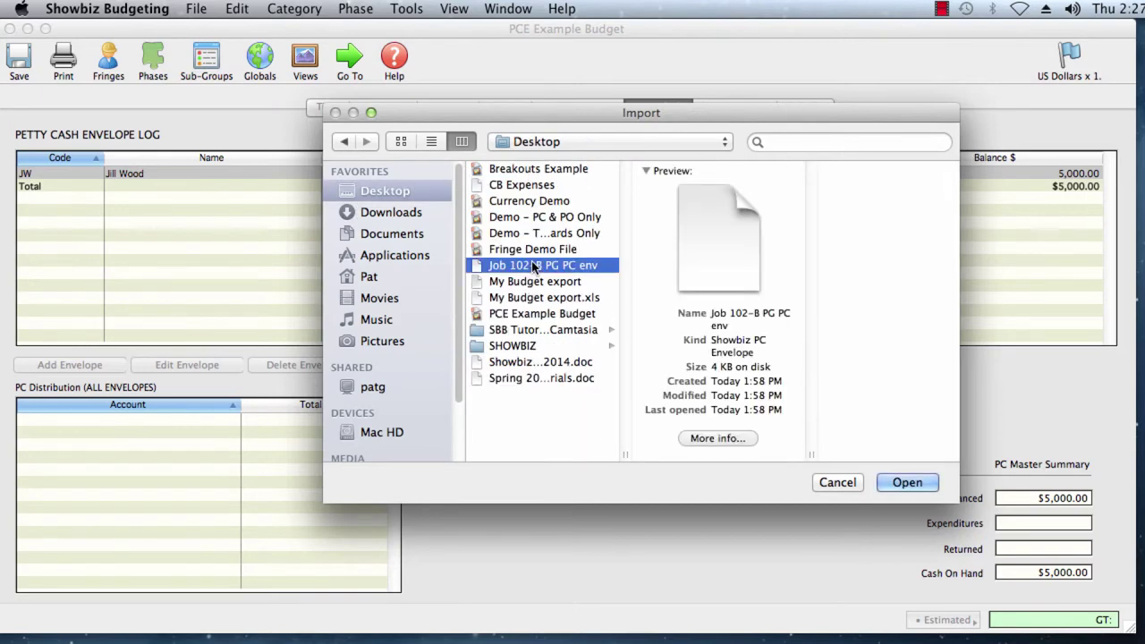
left_click(897, 483)
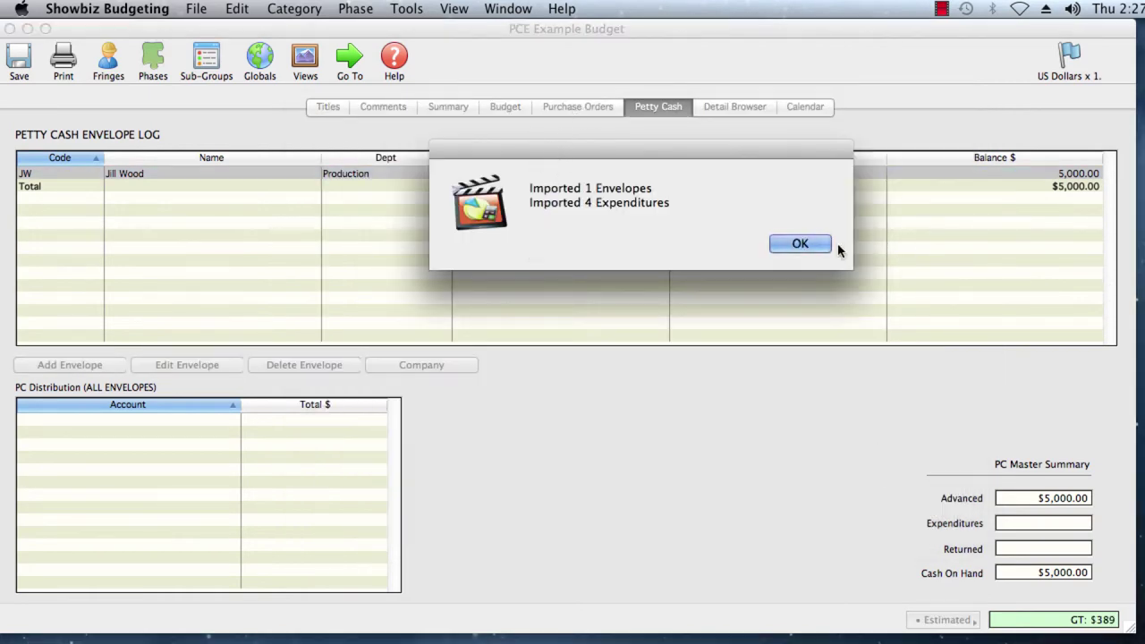
left_click(807, 243)
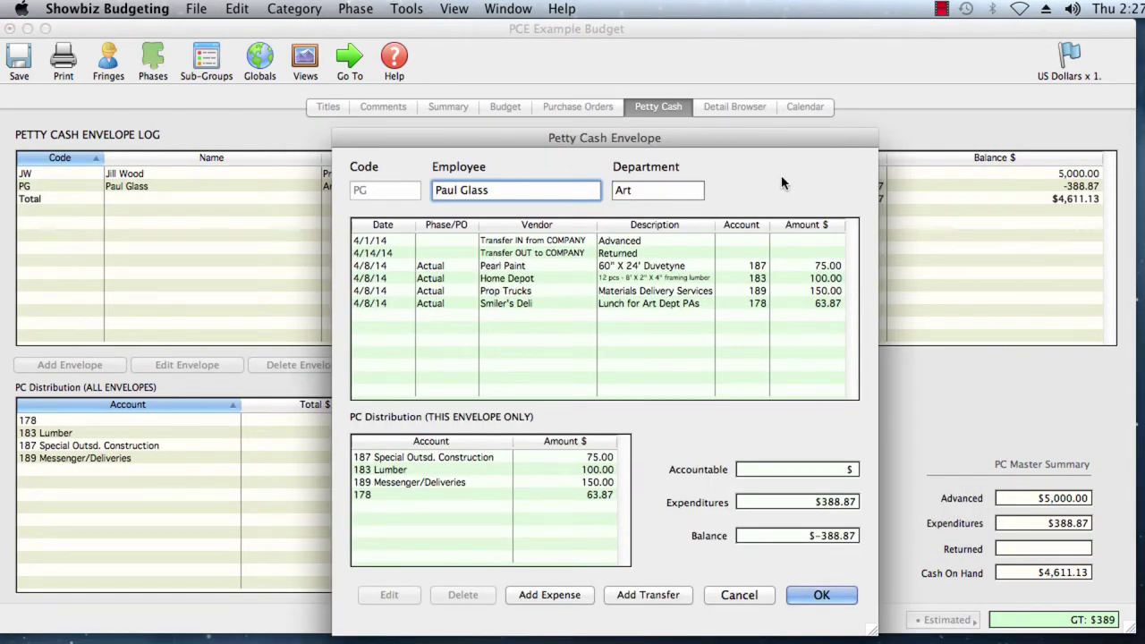
- Add a 400.00 transfer into PG from JW described 'PC for Art Dept.'
left_click_drag(790, 145, 752, 84)
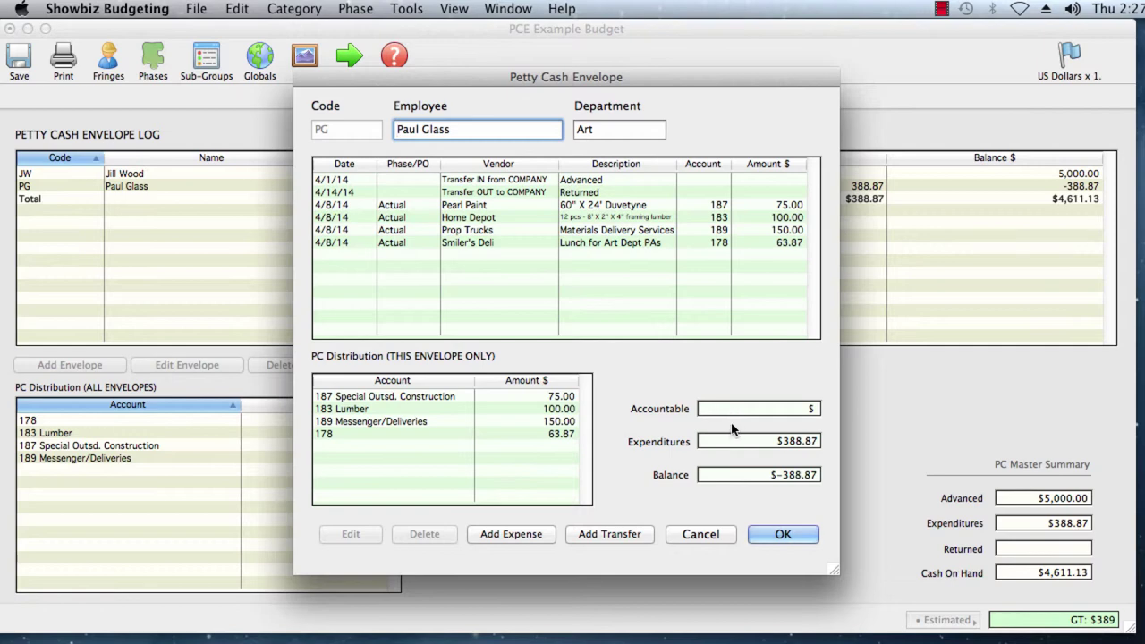
left_click_drag(748, 85, 702, 121)
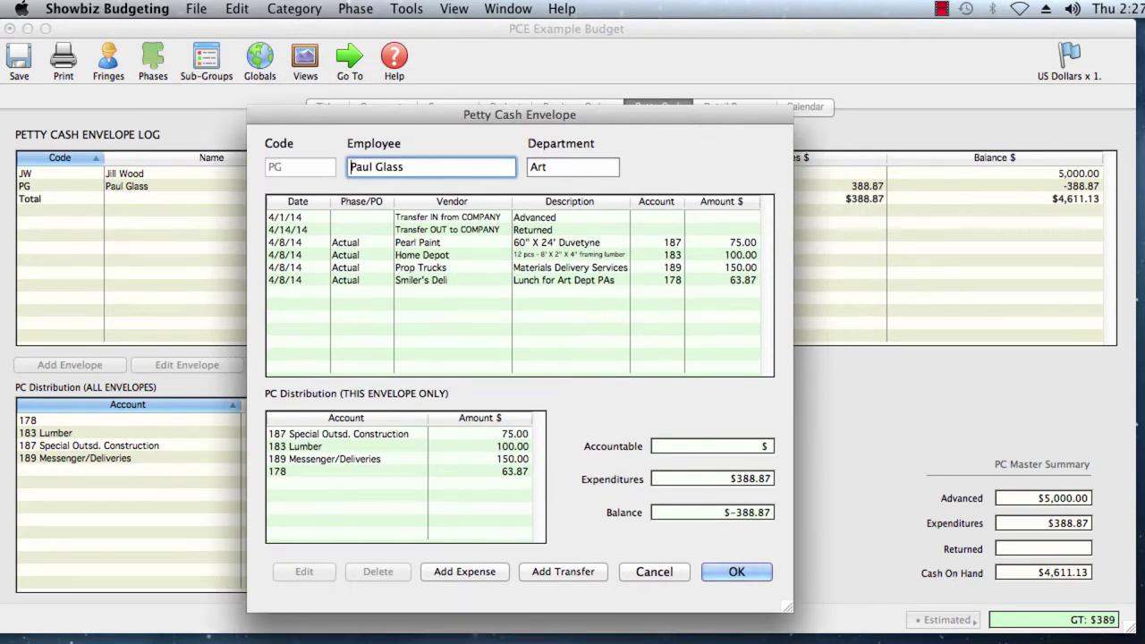
left_click(546, 573)
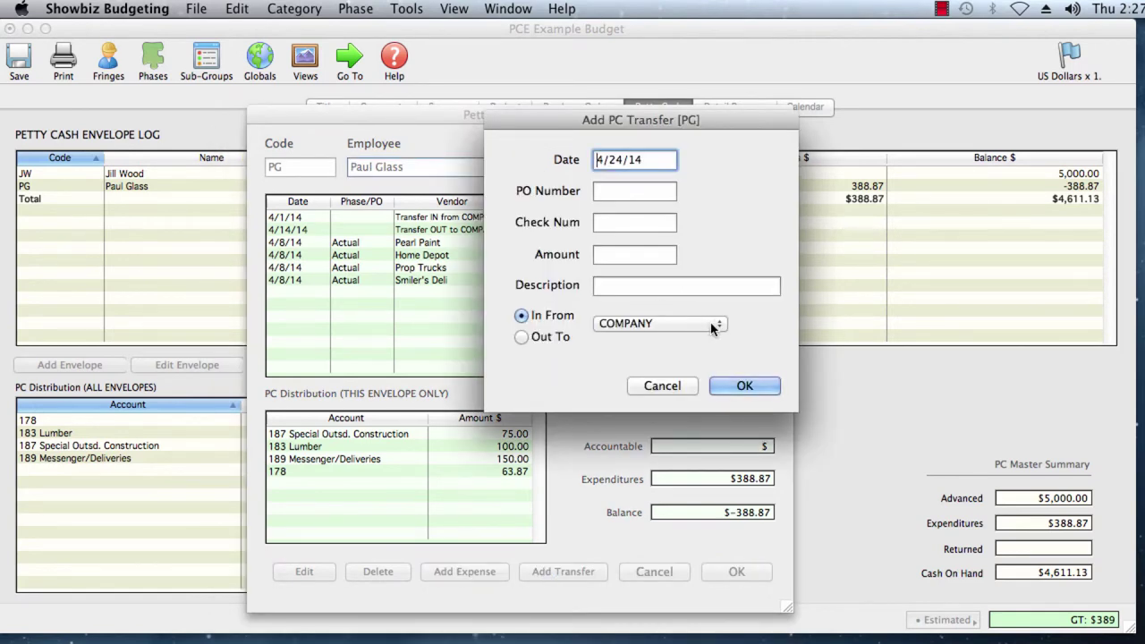
left_click(715, 324)
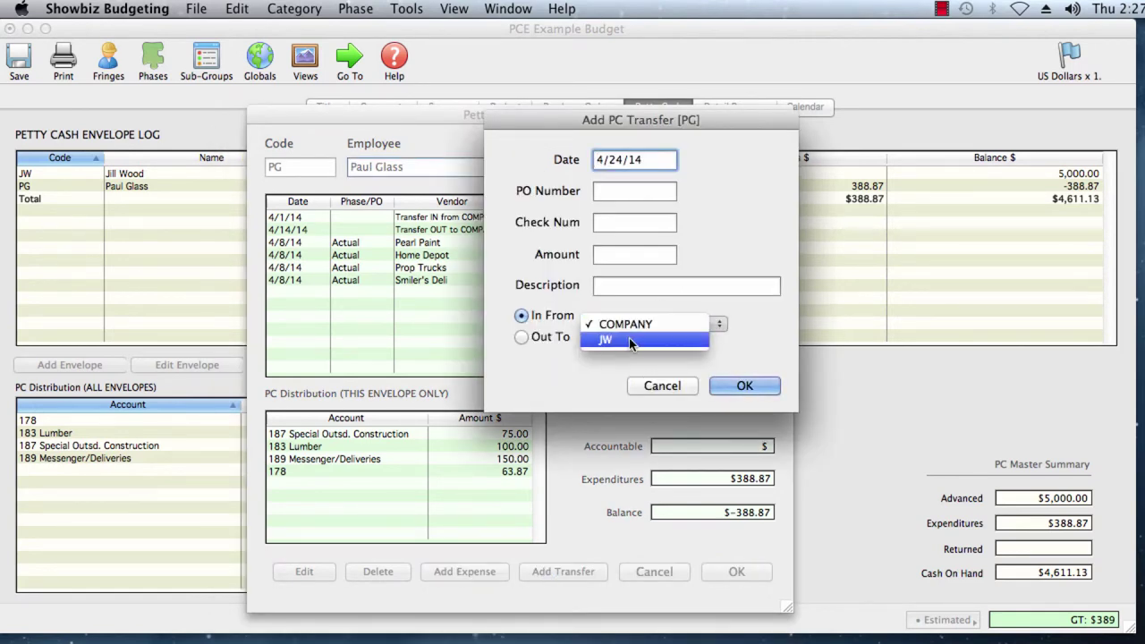
left_click(628, 339)
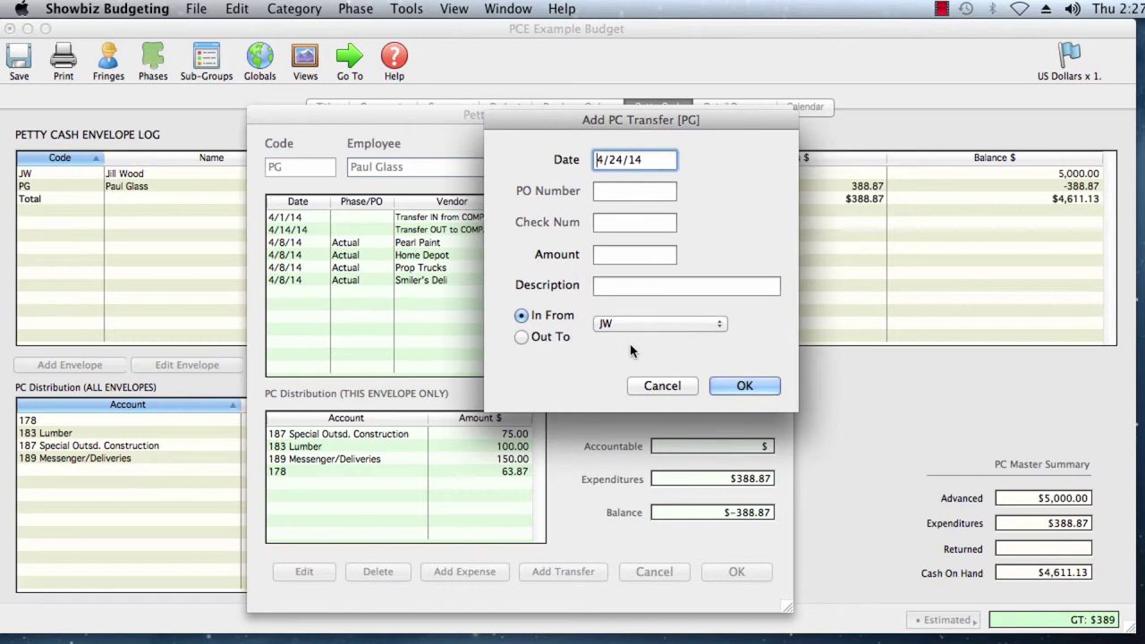
left_click(629, 258)
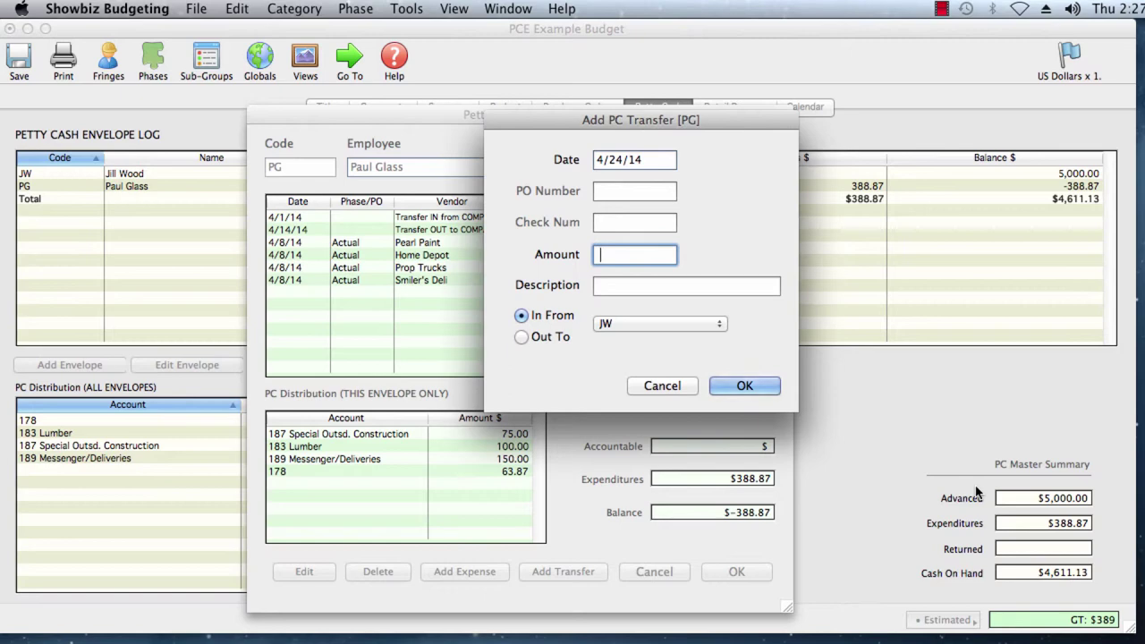
type("400.00")
key("Tab")
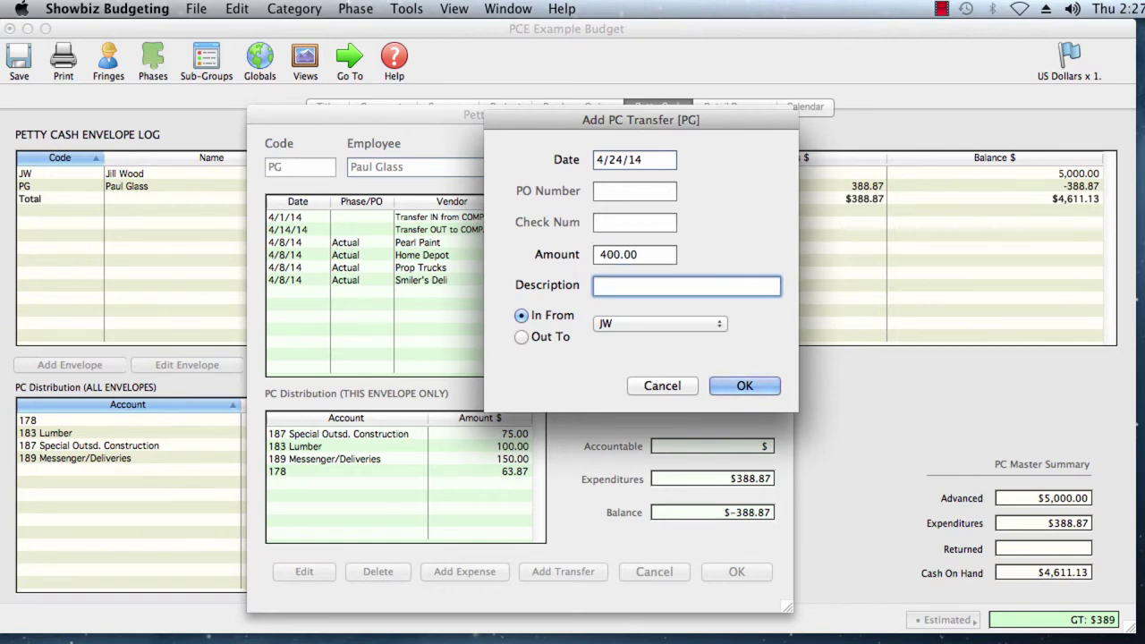
type("PC for Art Dept.")
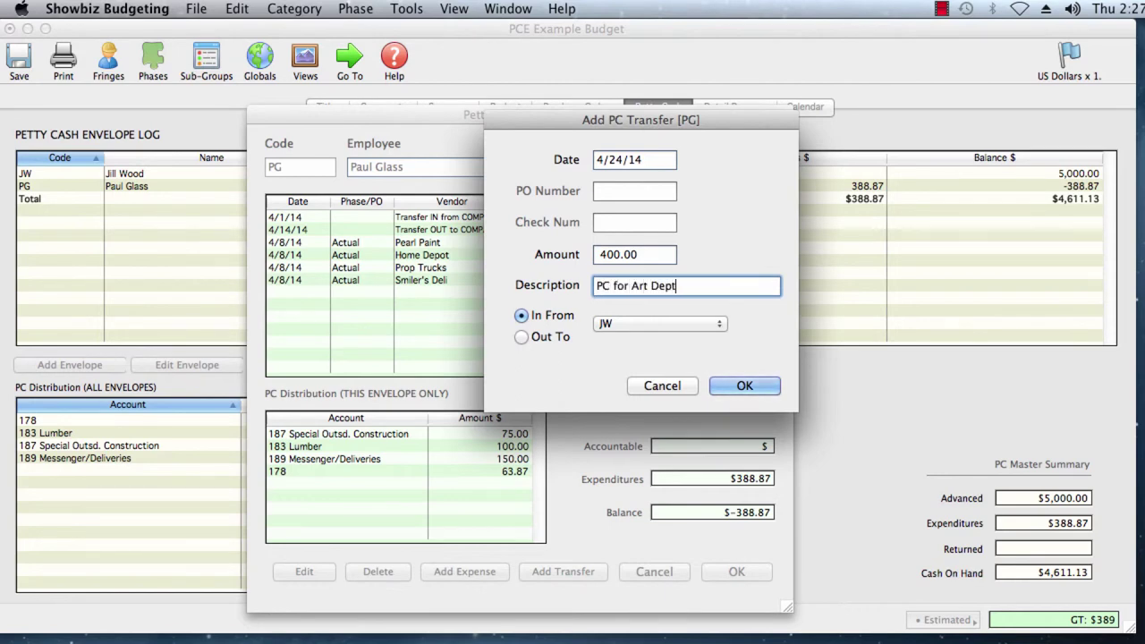
left_click(739, 388)
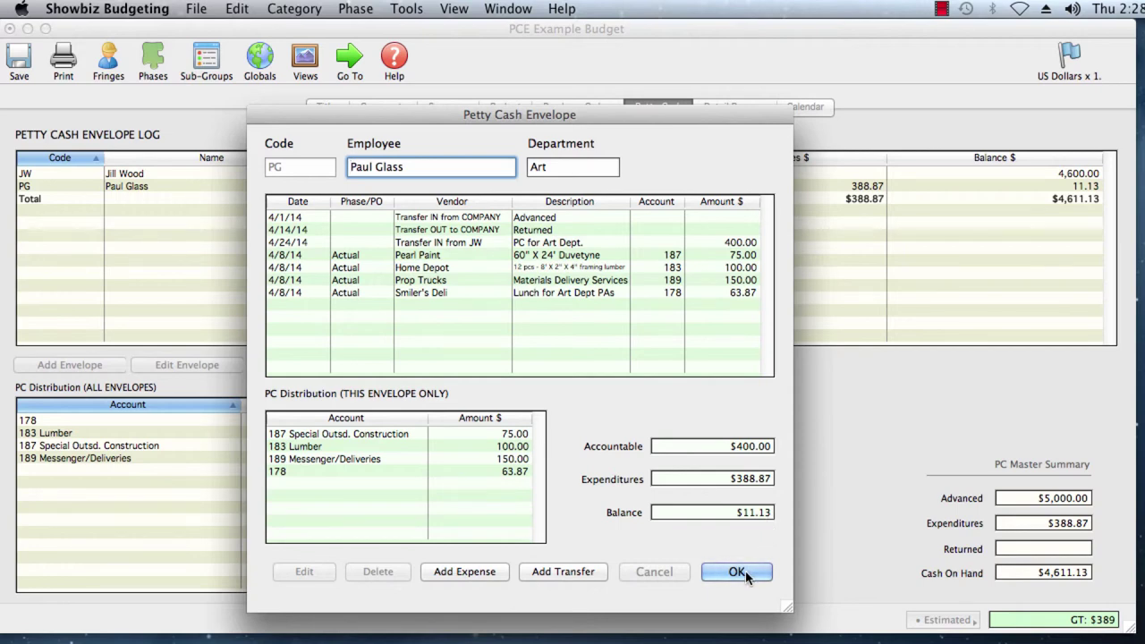
- Transfer PG's unspent 11.13 out to JW as 'PC for Art unspent', then open JW's envelope
left_click(567, 572)
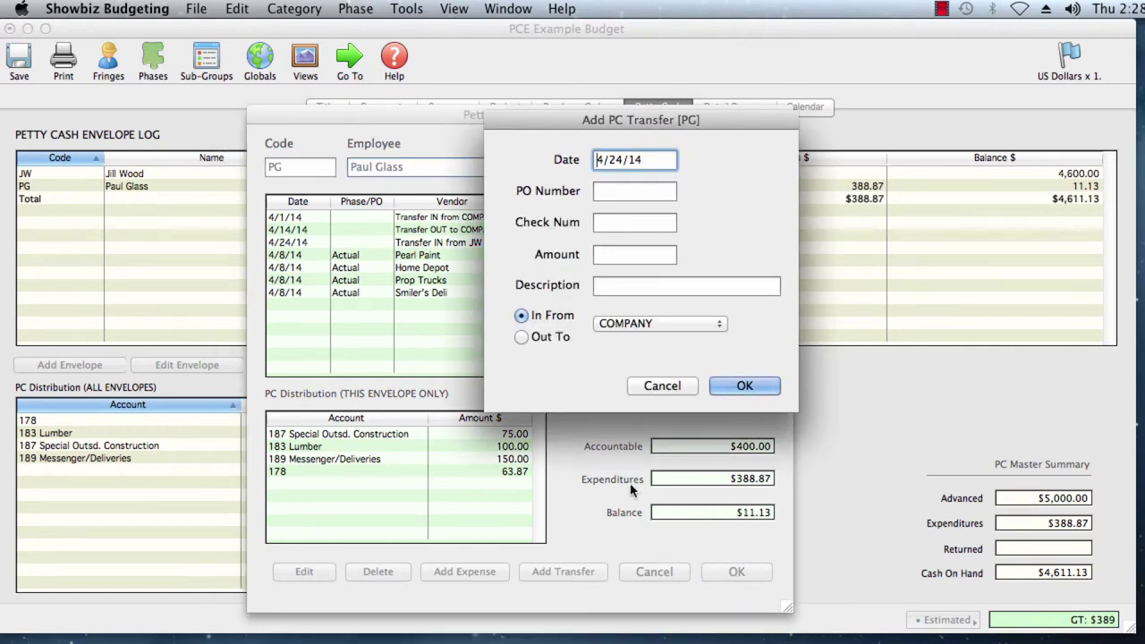
left_click(520, 338)
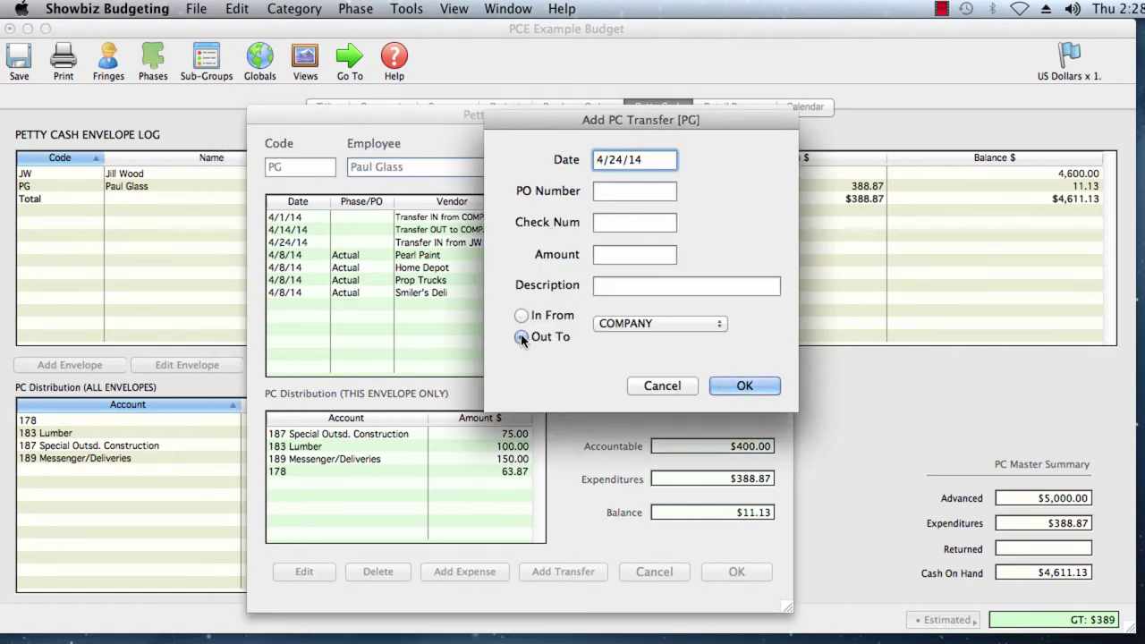
left_click(711, 323)
left_click(667, 341)
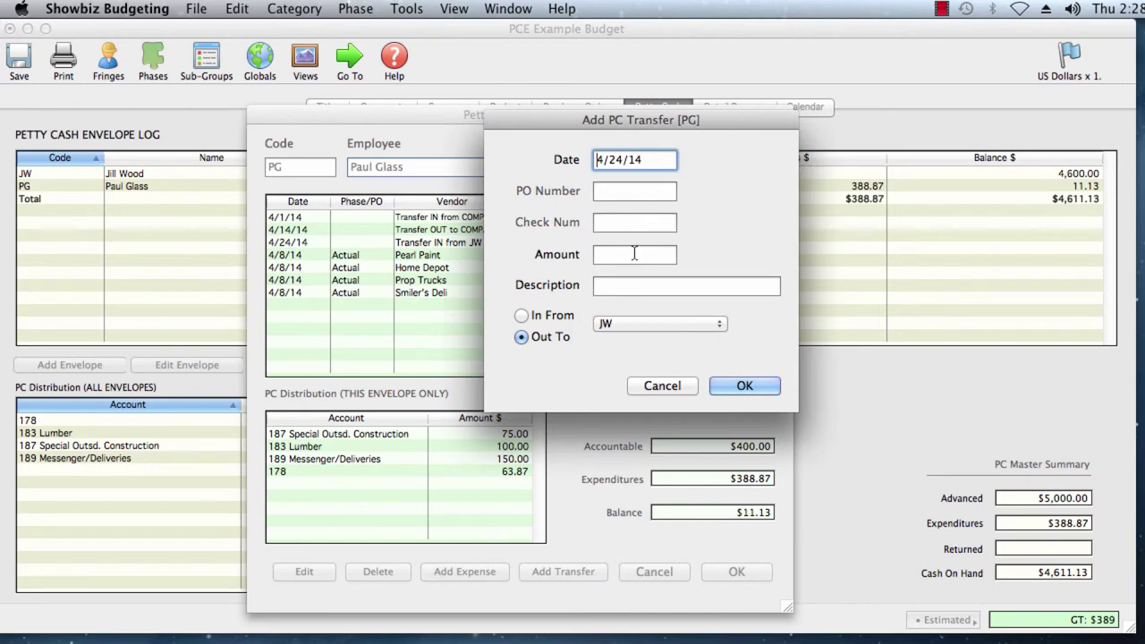
left_click(631, 260)
type("11.13")
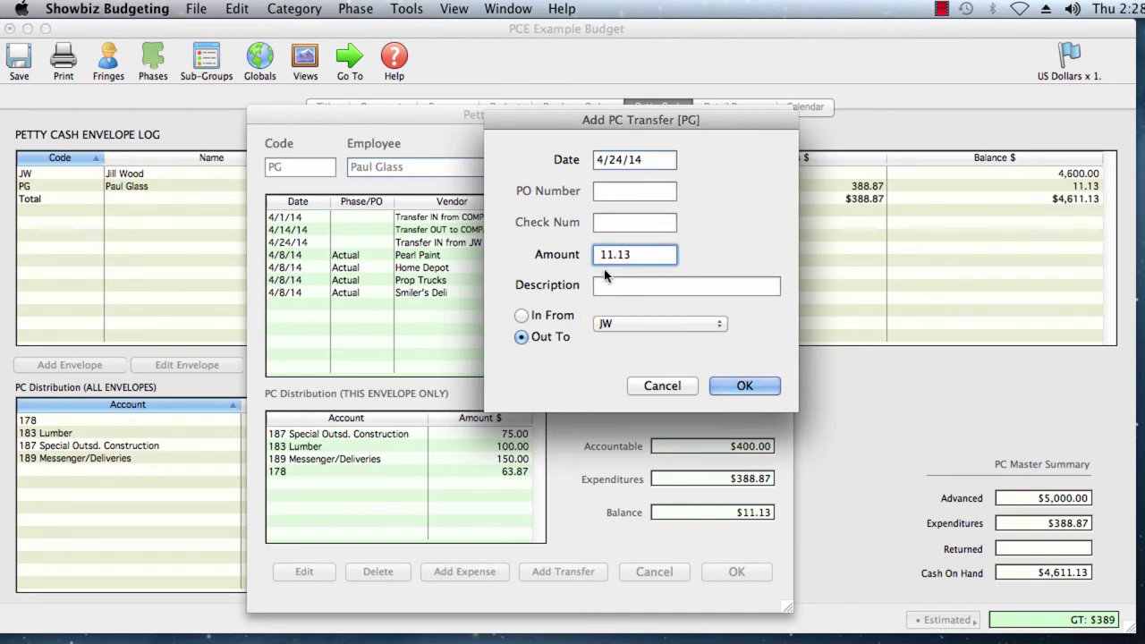
left_click(685, 286)
type("PC")
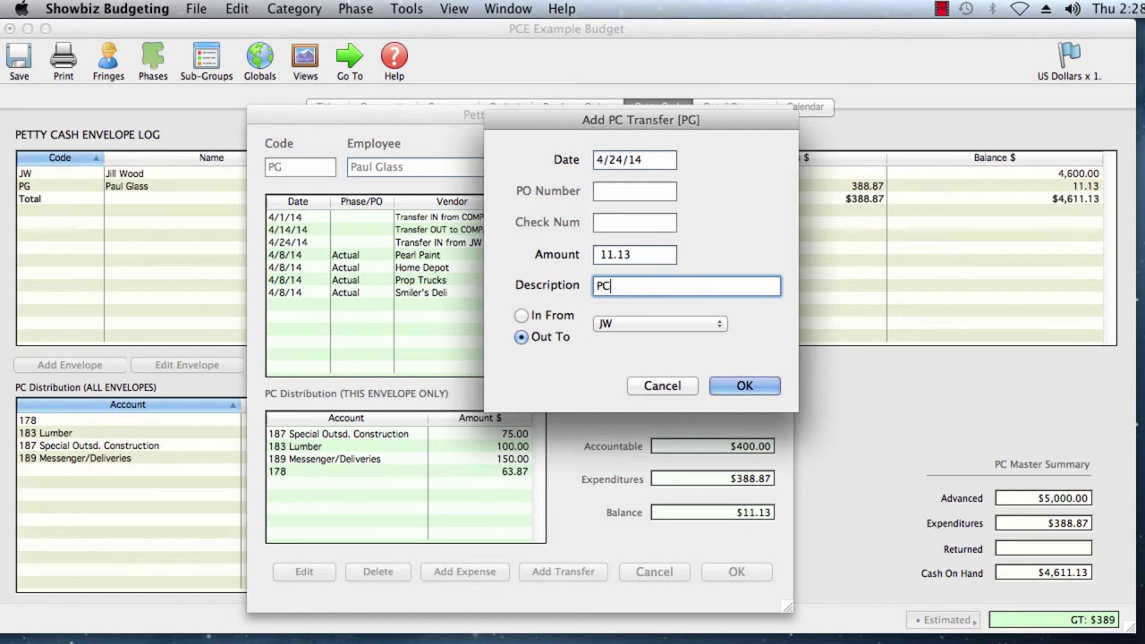
type(" for Art  unspent")
left_click(738, 386)
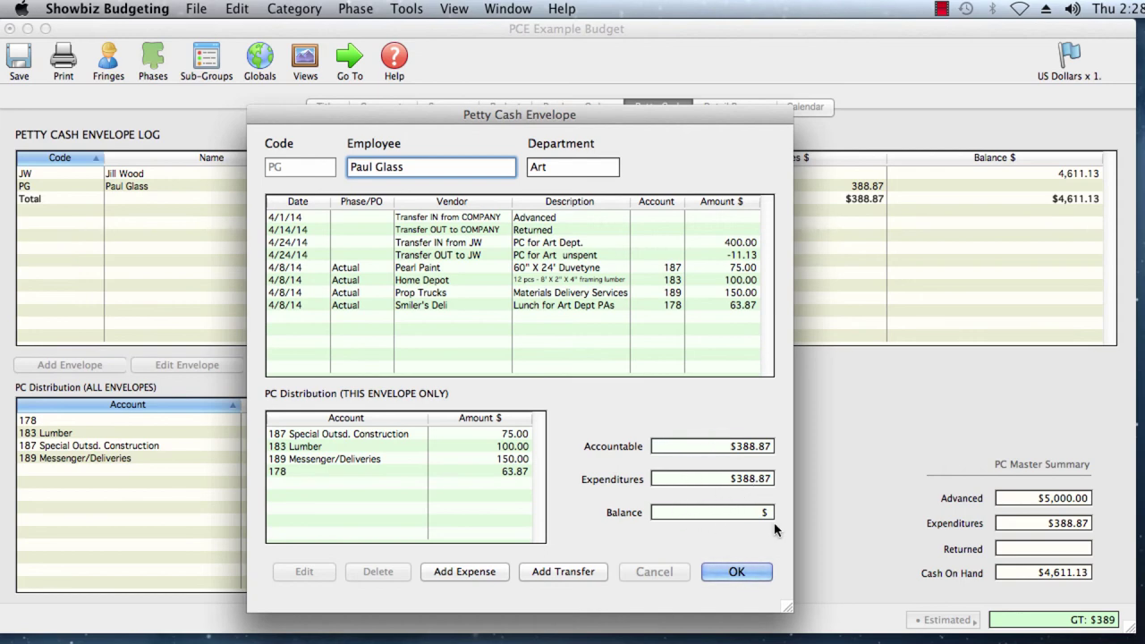
left_click(736, 571)
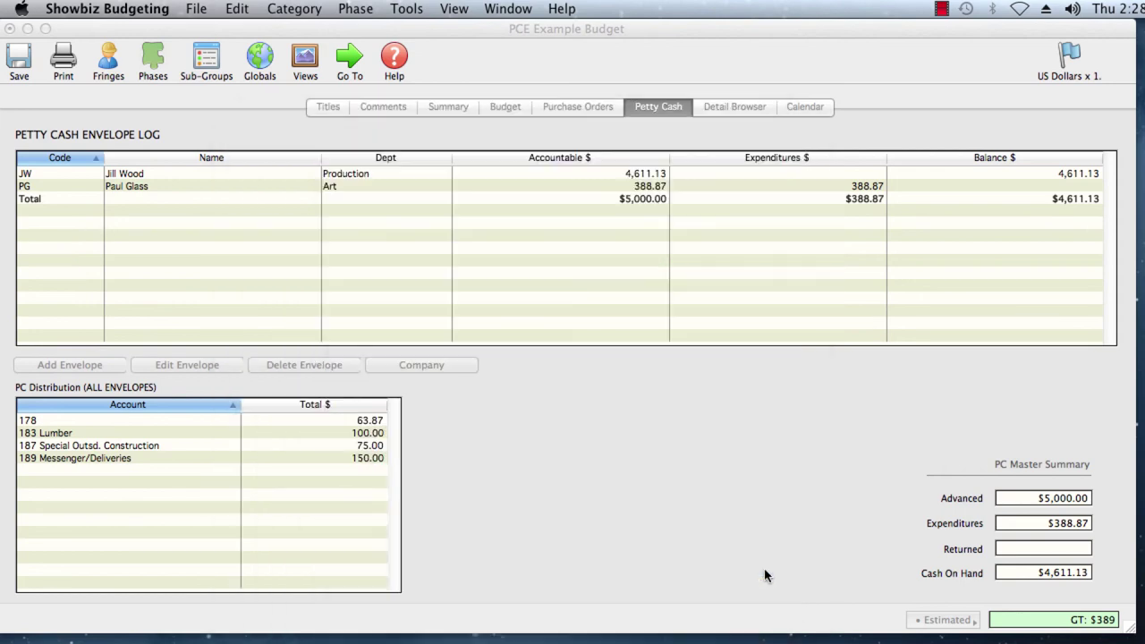
double_click(563, 176)
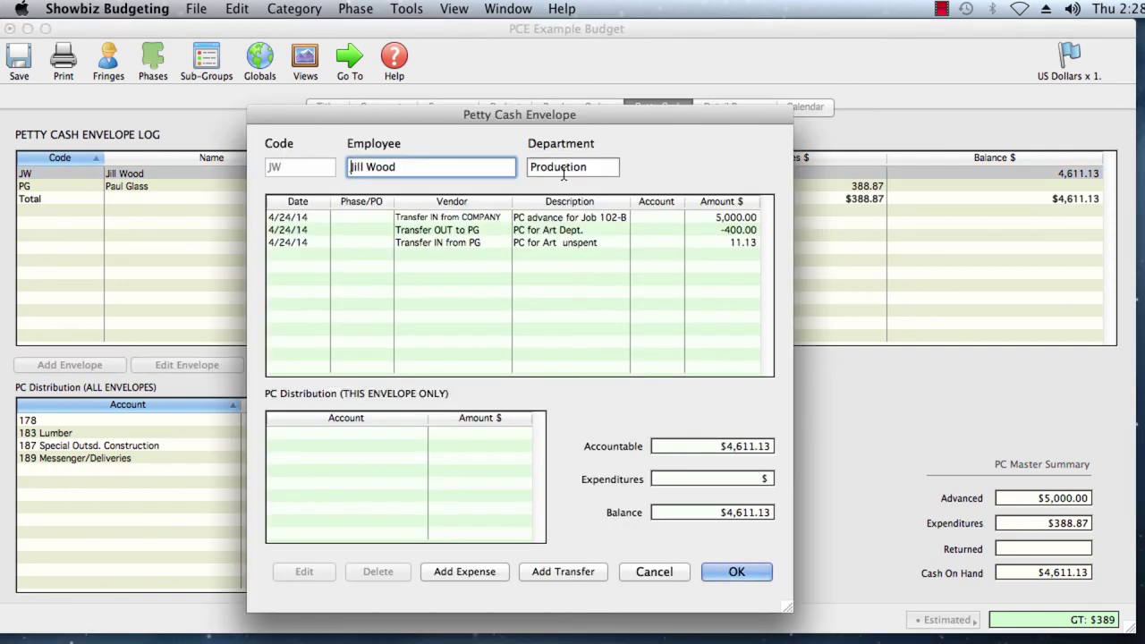